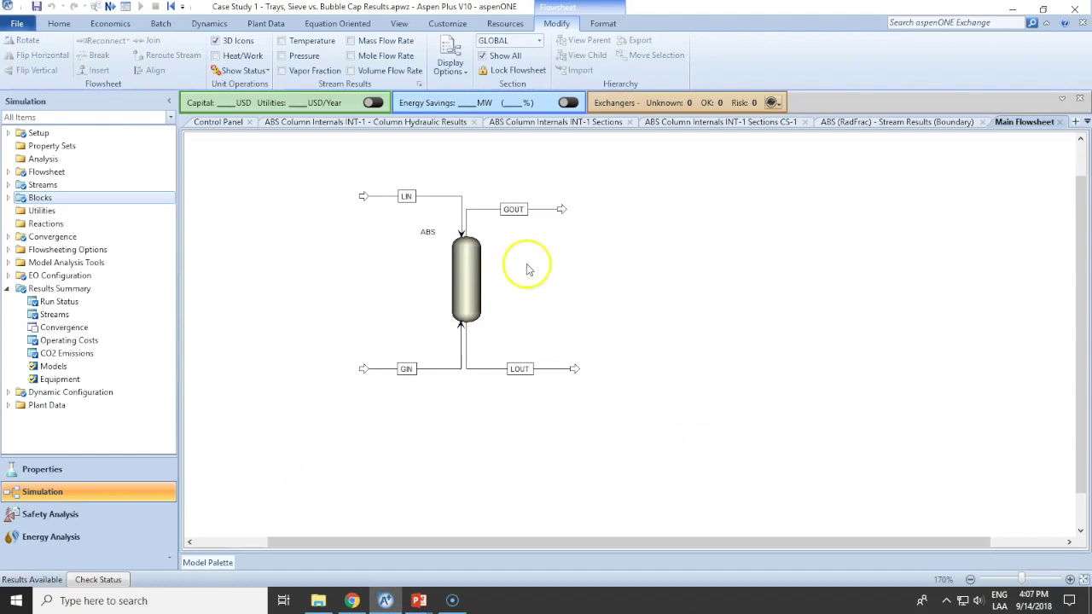
left_click(433, 196)
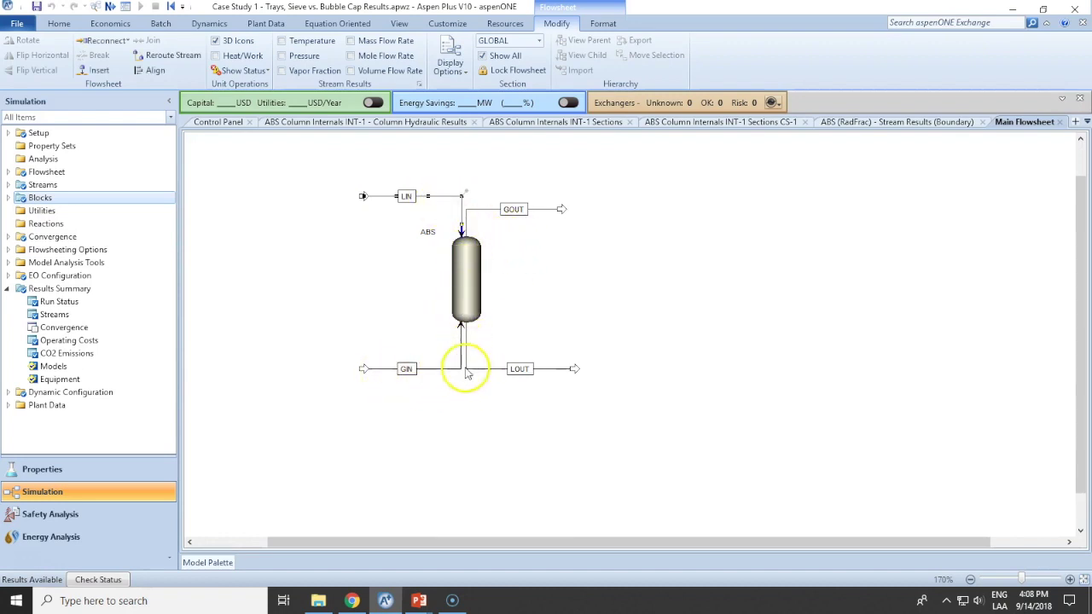
left_click_drag(619, 350, 479, 400)
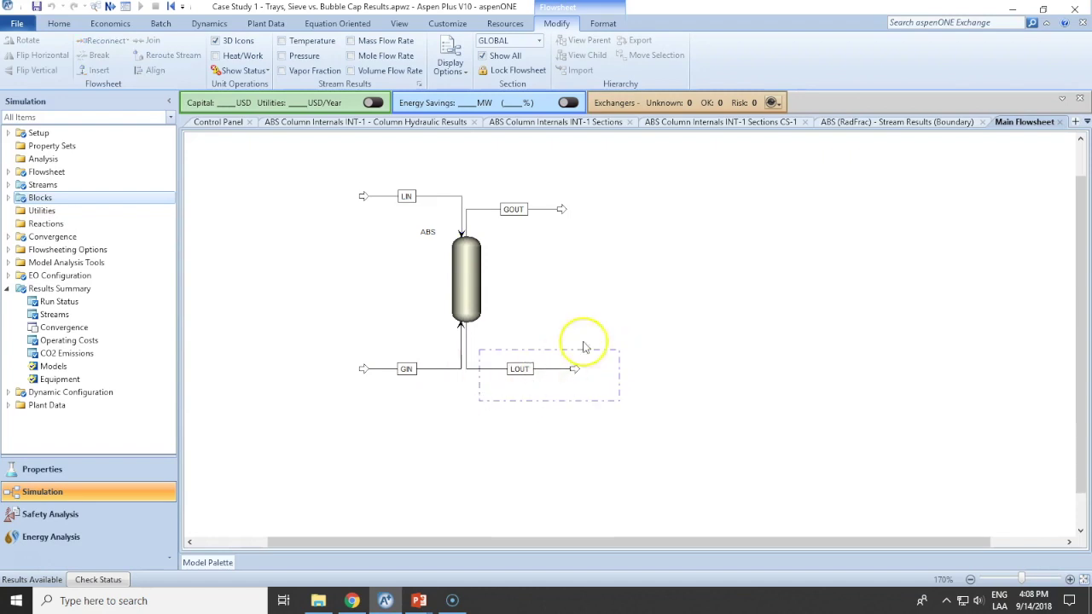
left_click_drag(606, 173, 490, 222)
left_click(629, 256)
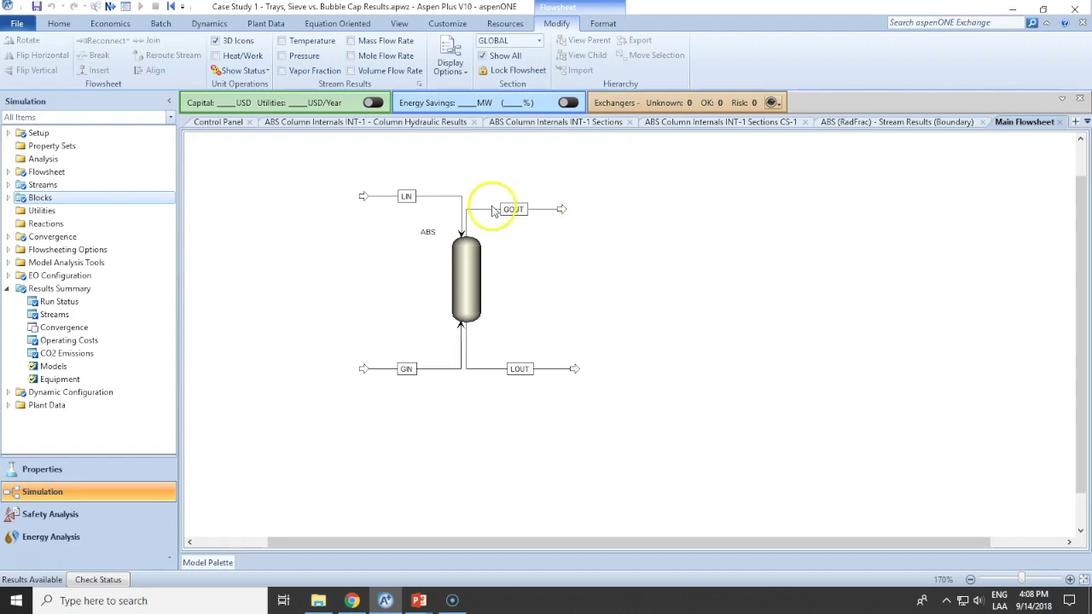
- Open the ABS column block and display the sections of its INT-1 column internals
left_click(476, 271)
double_click(476, 271)
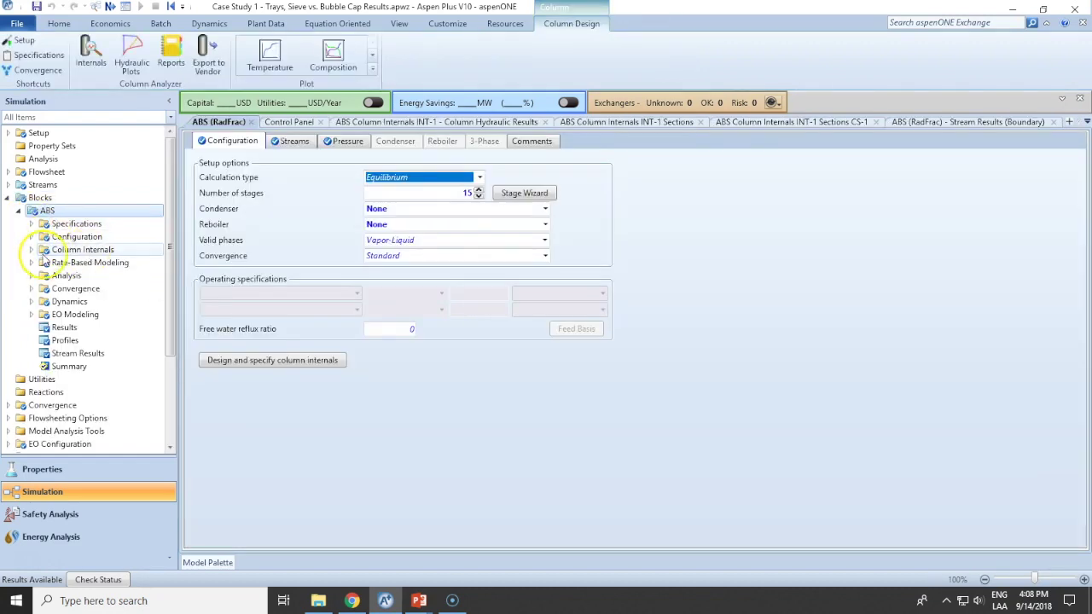
left_click(31, 249)
left_click(43, 263)
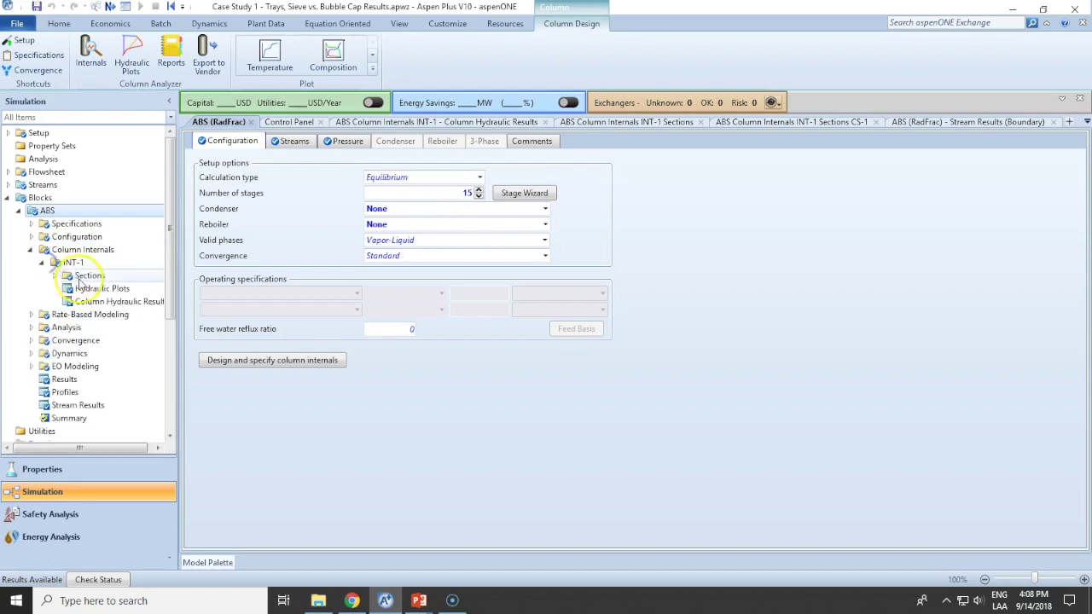
left_click(80, 263)
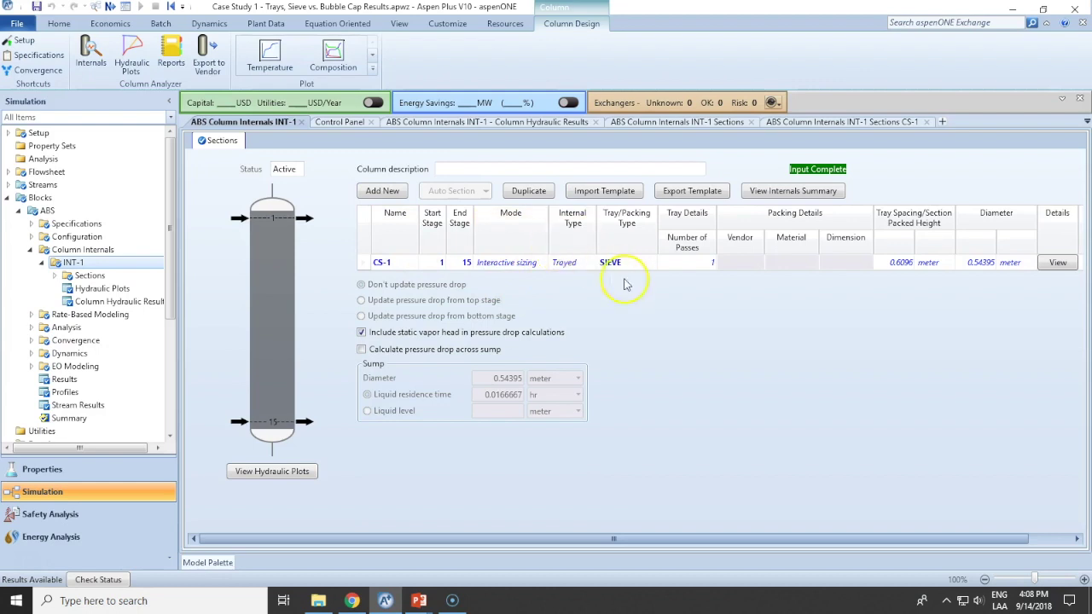
- Look through the available tray types for section CS-1 and keep SIEVE selected
mouse_move(639, 270)
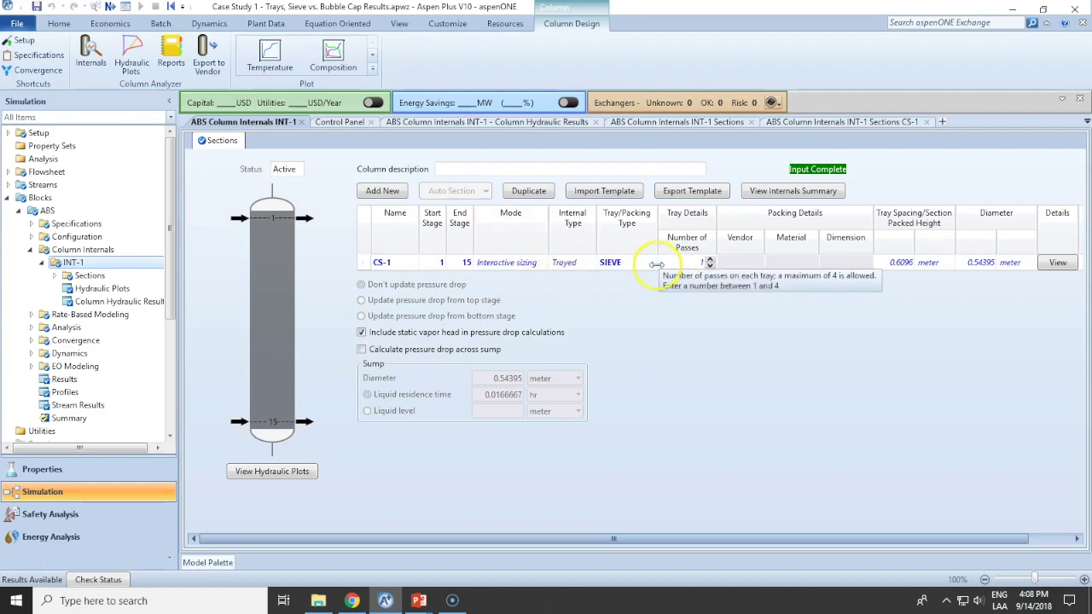
left_click(651, 264)
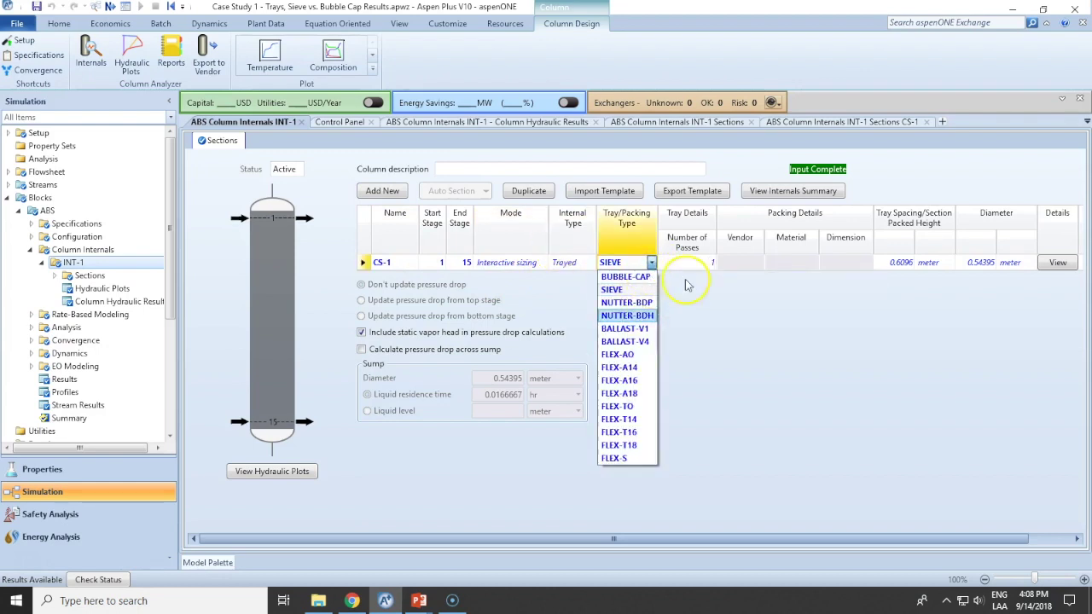
left_click(749, 329)
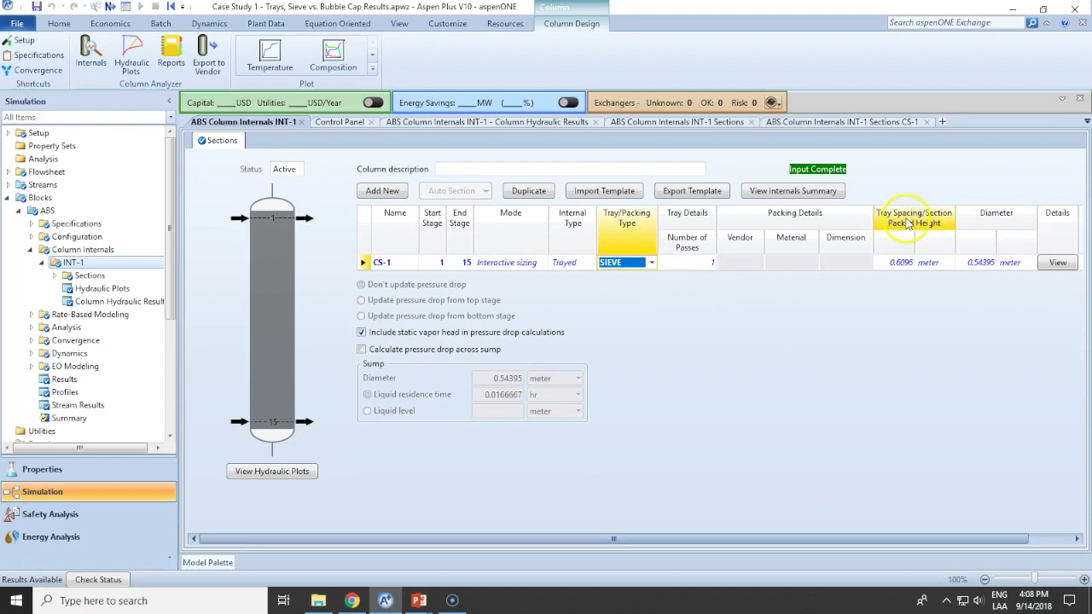
- Try tray spacings of 0.3, 0.5 and 0.8 meter in turn for section CS-1 and compare the calculated diameters
left_click(903, 263)
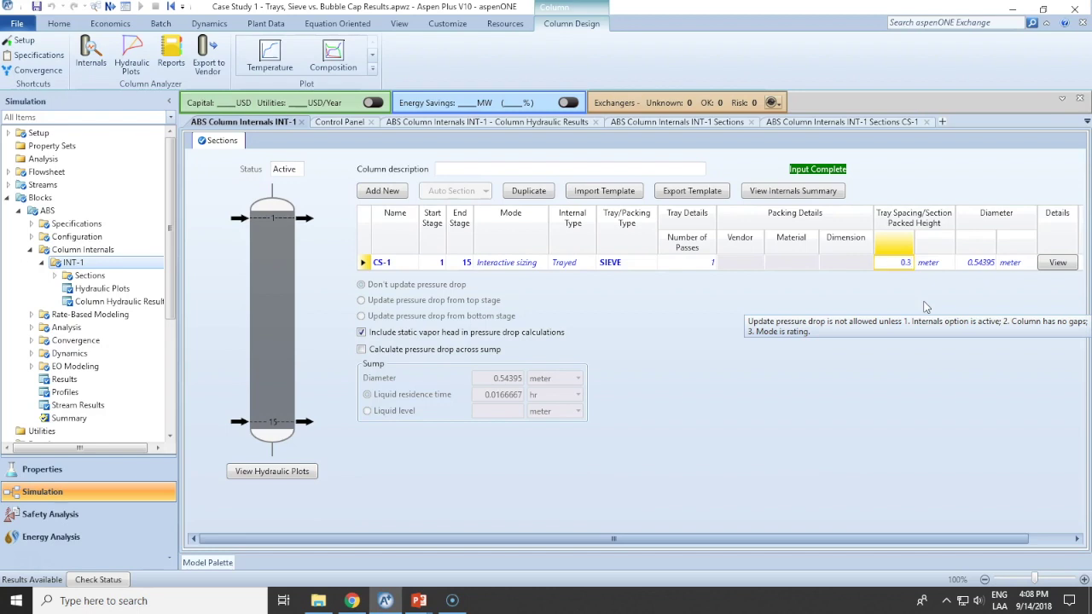
type("0.3")
key("Tab")
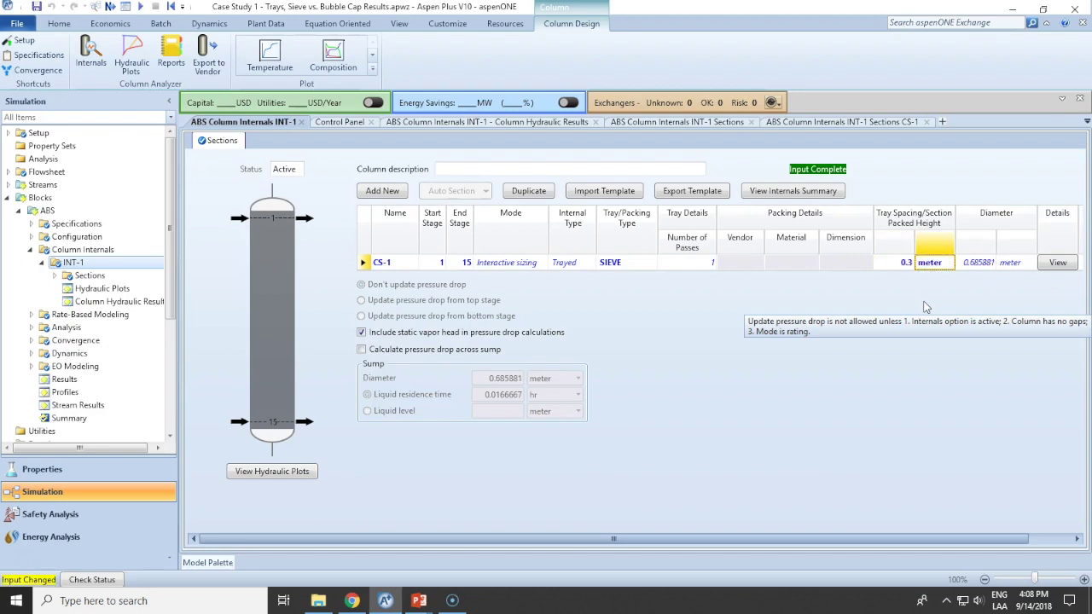
left_click(906, 263)
type("0.5")
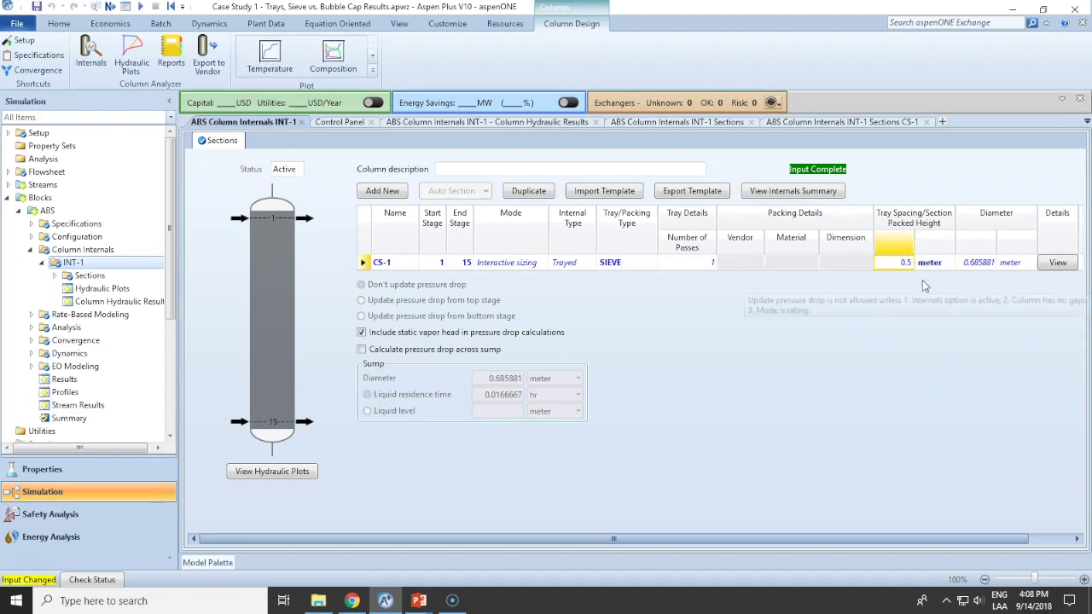
key("Tab")
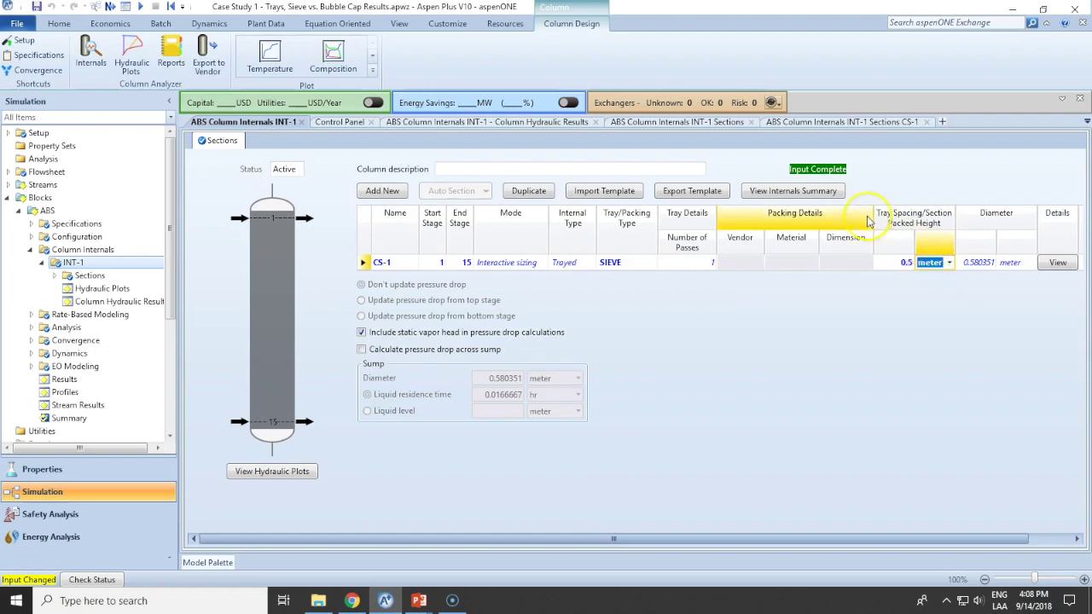
left_click(898, 262)
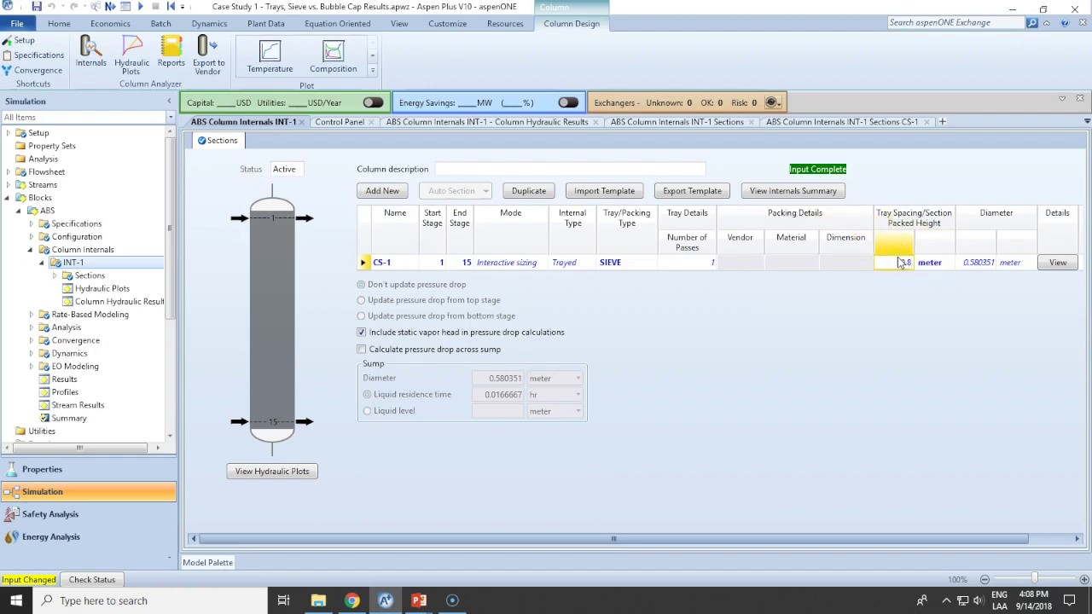
type("0.8")
key("Return")
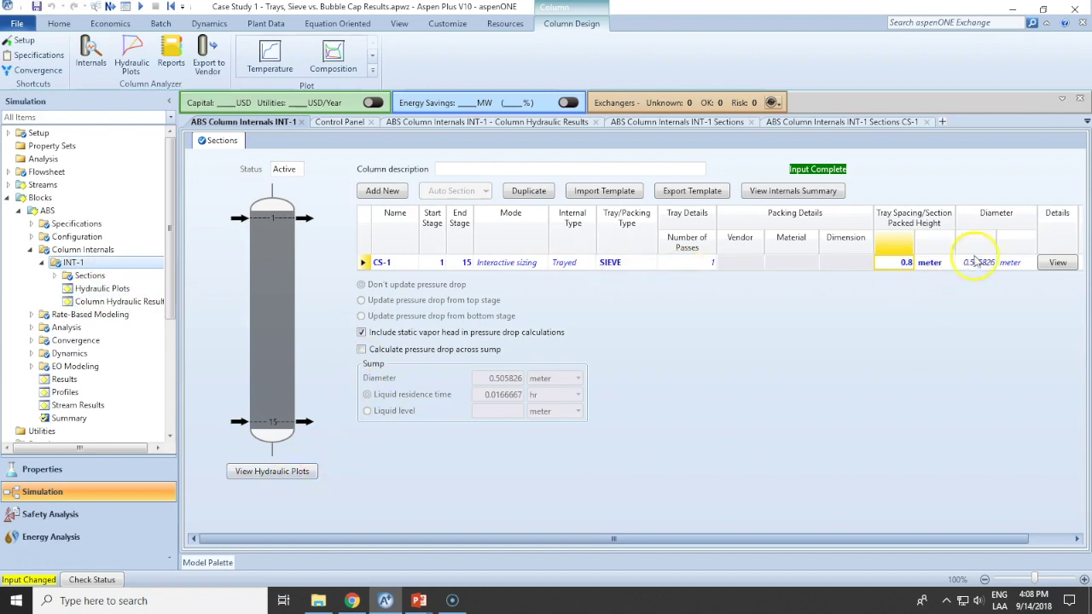
- Check the geometry and the jet flood sizing criterion of section CS-1, and return to the INT-1 overview
left_click(1058, 262)
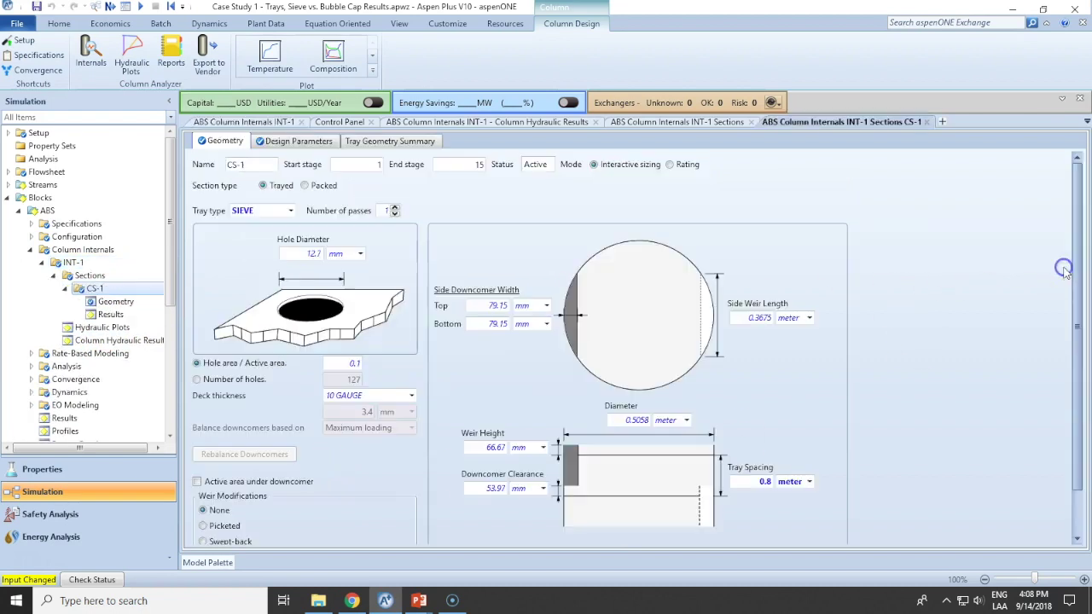
left_click(300, 141)
left_click(410, 200)
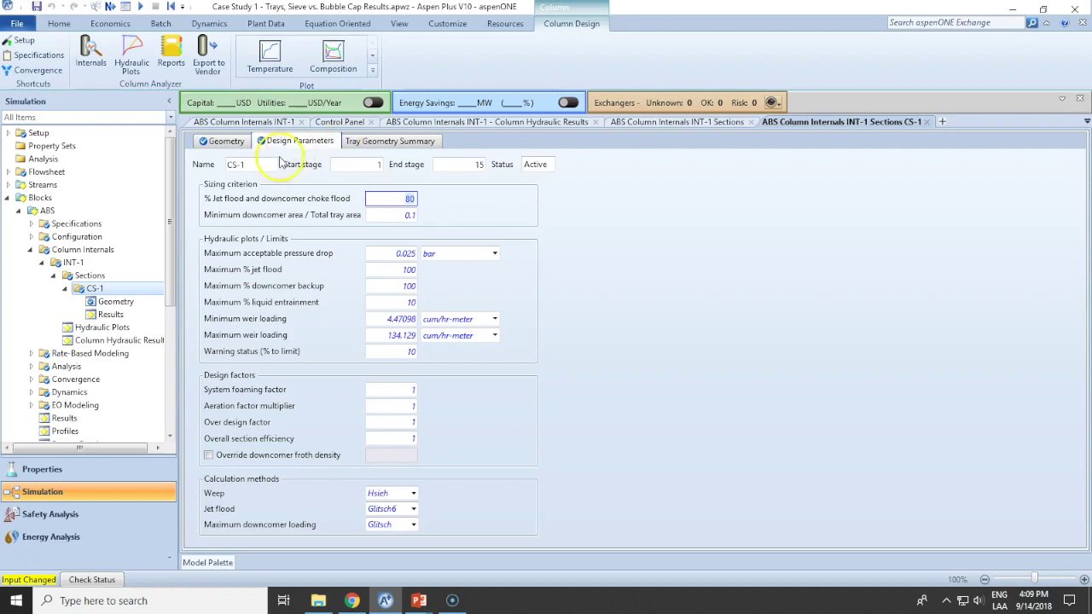
left_click(74, 262)
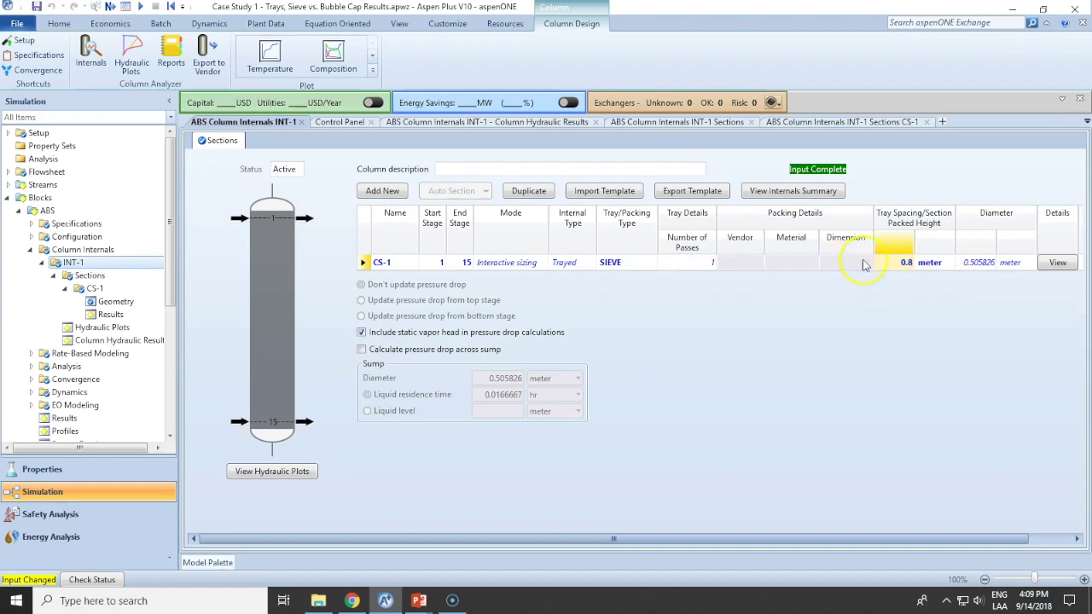
- Set the tray spacing of section CS-1 to 0.5 meter and check its diameter
left_click(901, 262)
type("0")
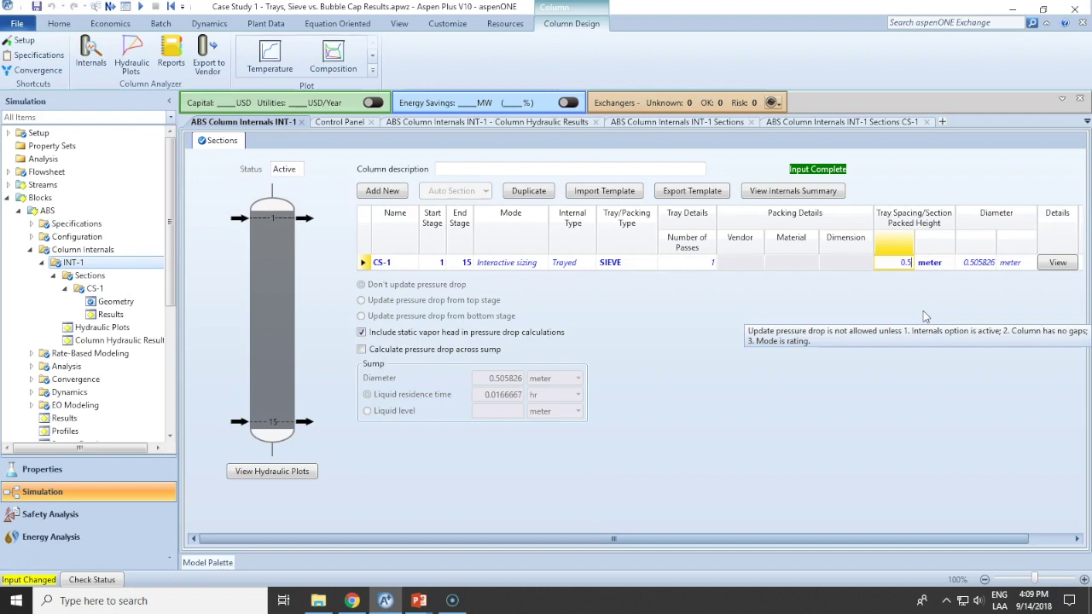
left_click(977, 265)
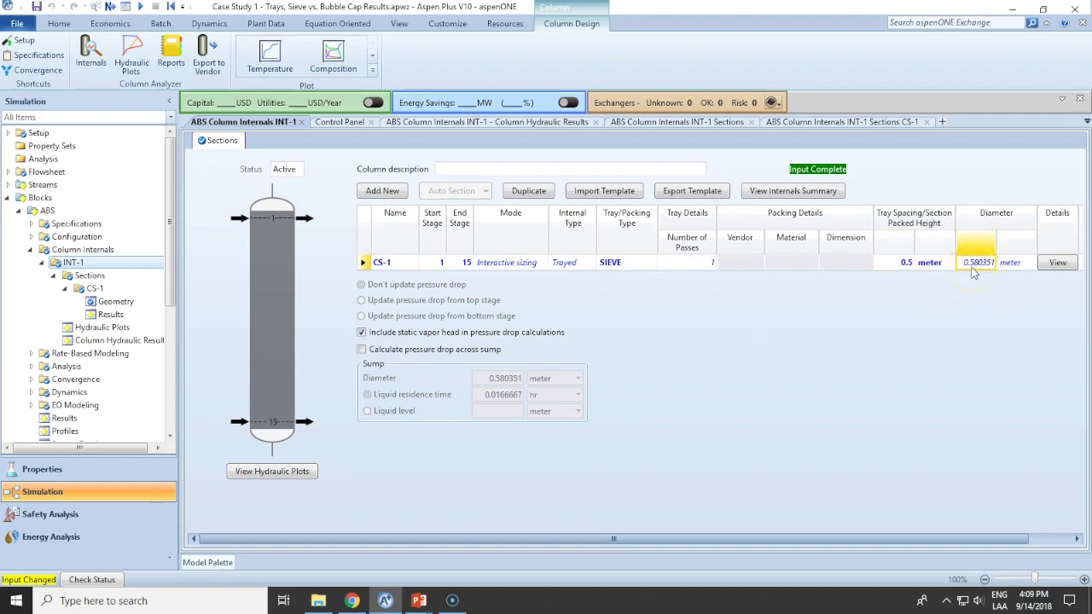
left_click(959, 346)
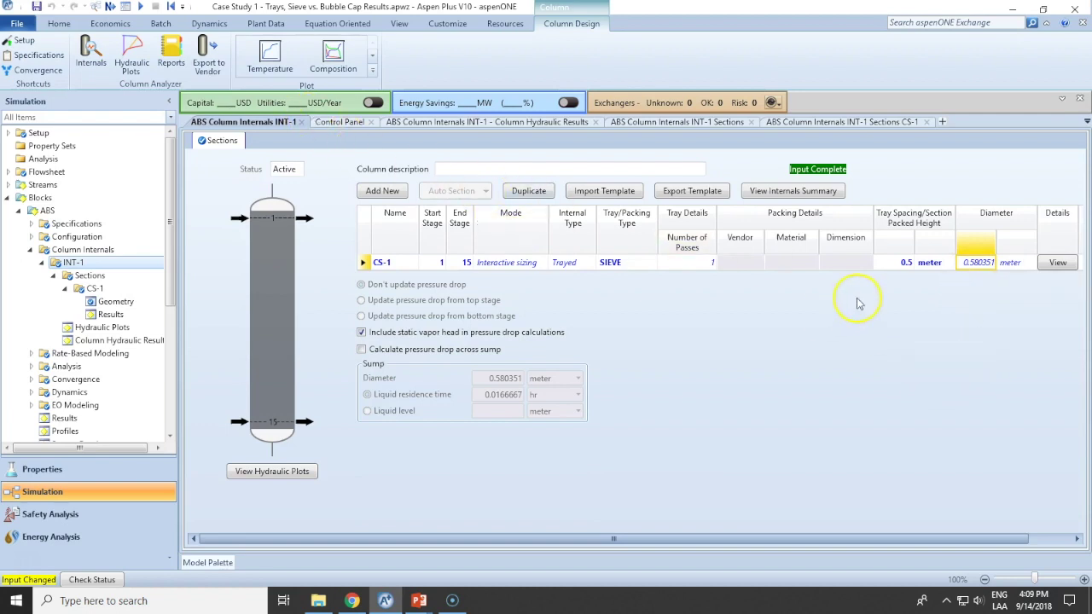
- Change the tray spacing of section CS-1 to 0.45 meter and check the recalculated diameter
left_click(902, 265)
key("BackSpace")
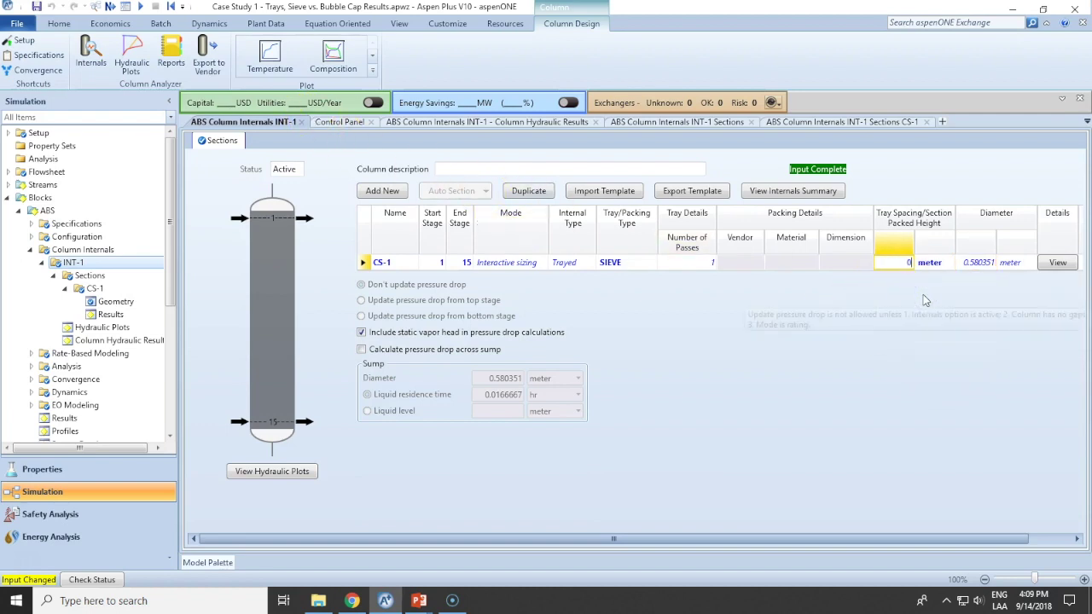
type("45")
key("Return")
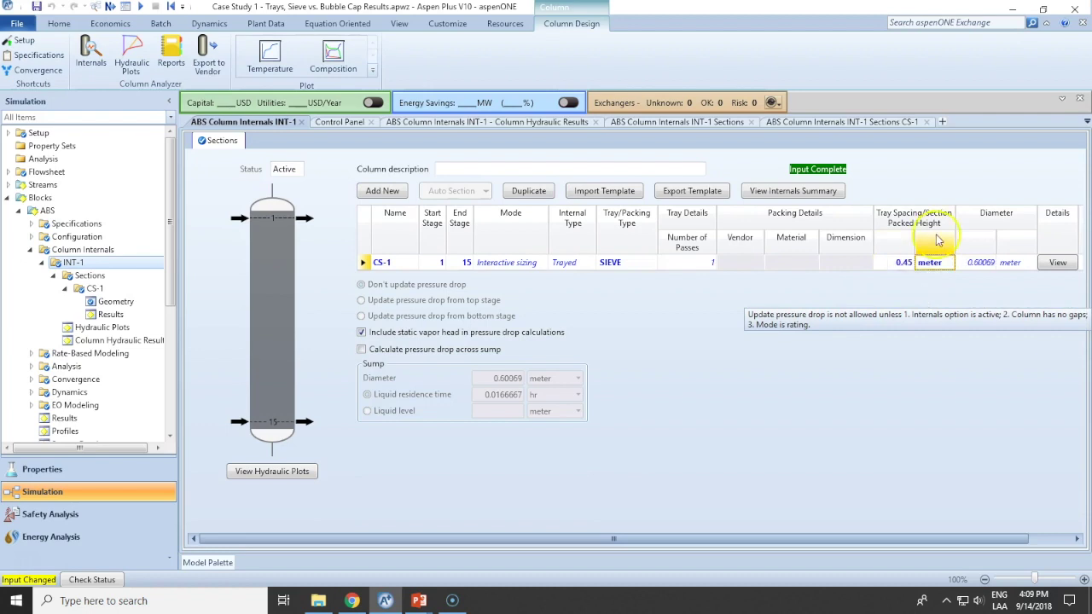
left_click(901, 264)
left_click(981, 265)
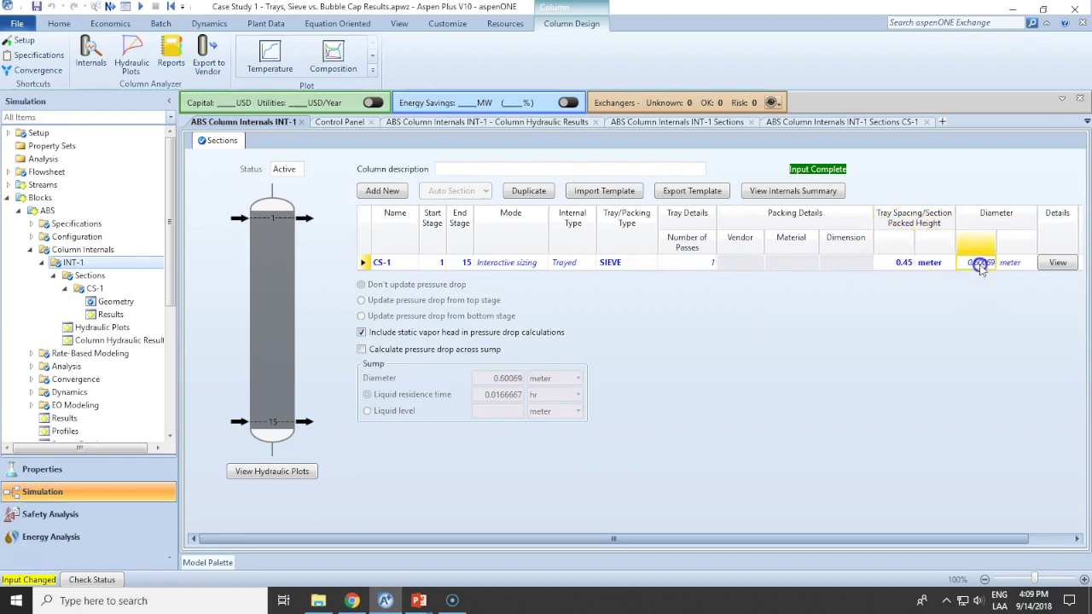
left_click(962, 295)
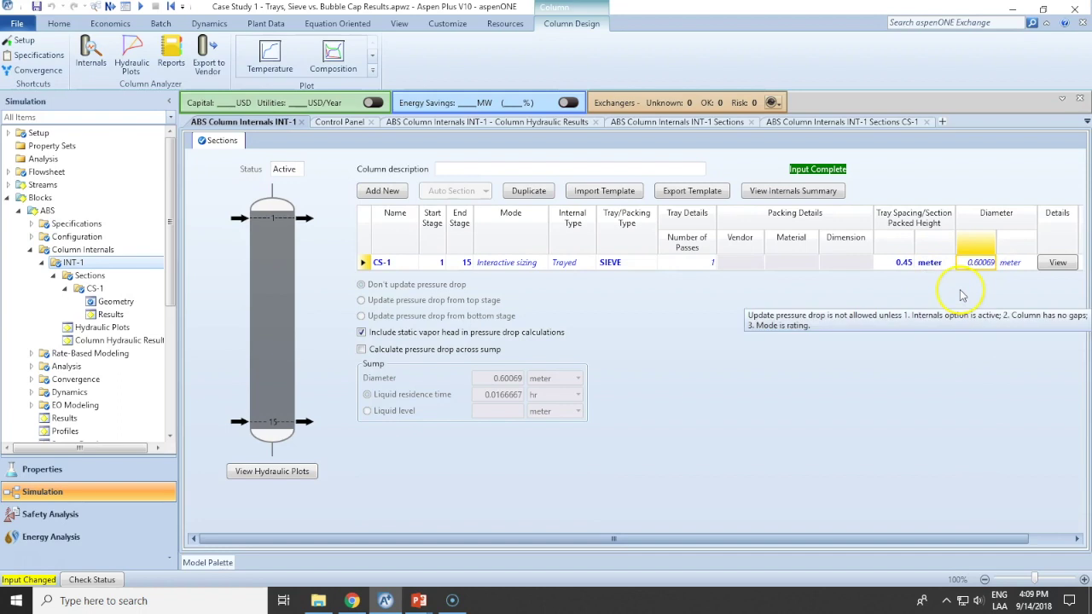
- Set the tray spacing of section CS-1 to 0.2 meter and run the simulation
left_click(904, 263)
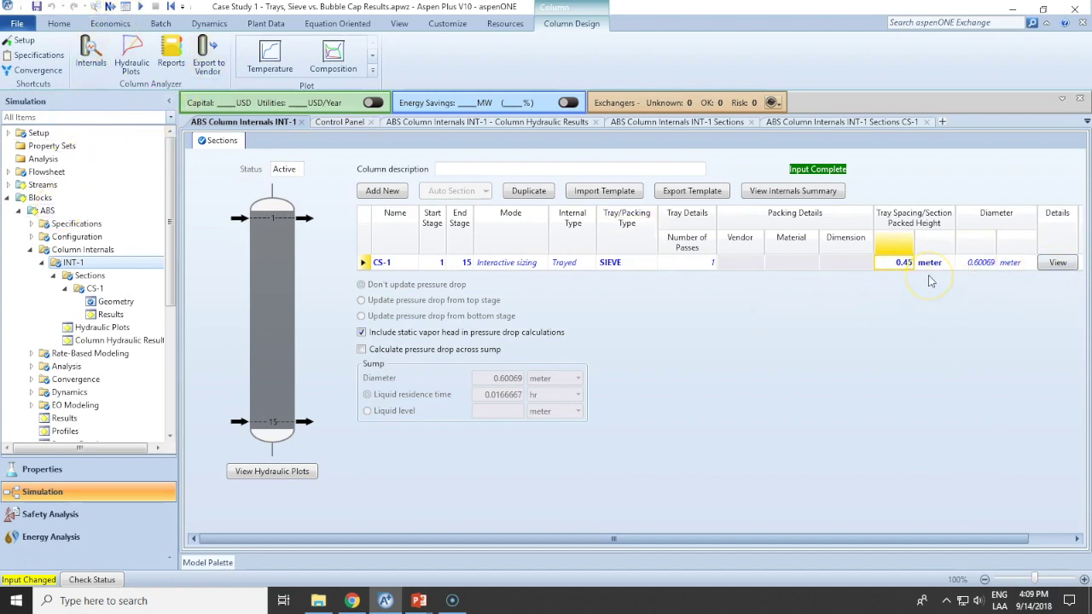
key("Return")
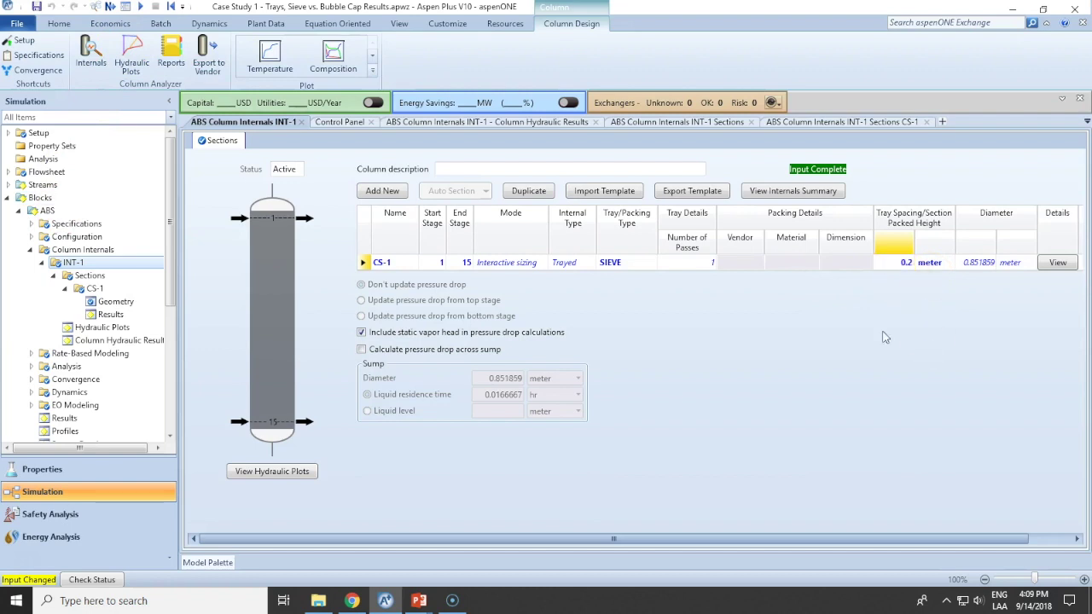
left_click(110, 6)
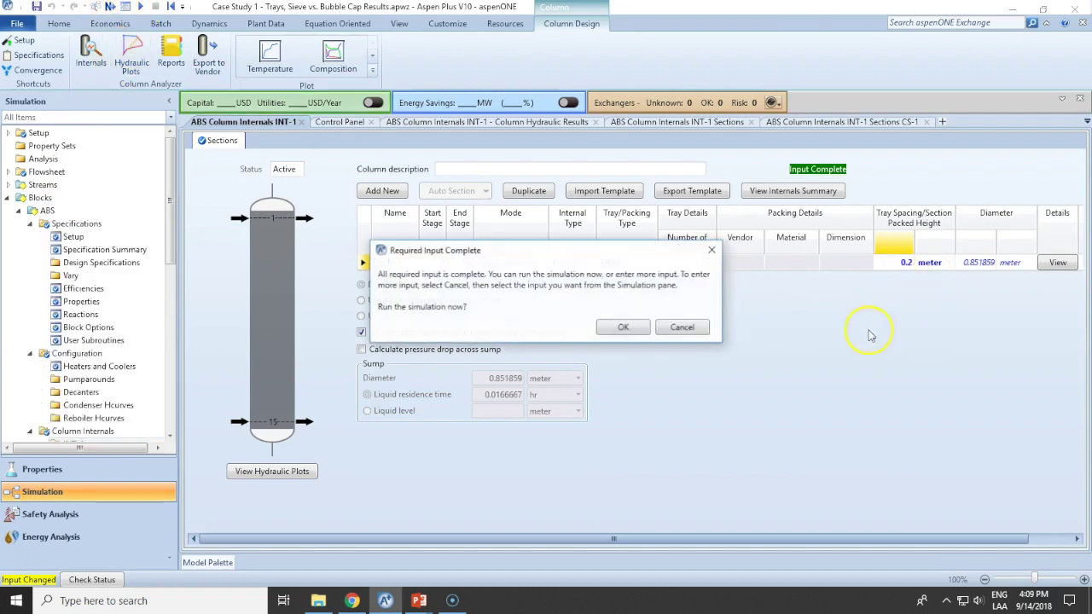
left_click(603, 322)
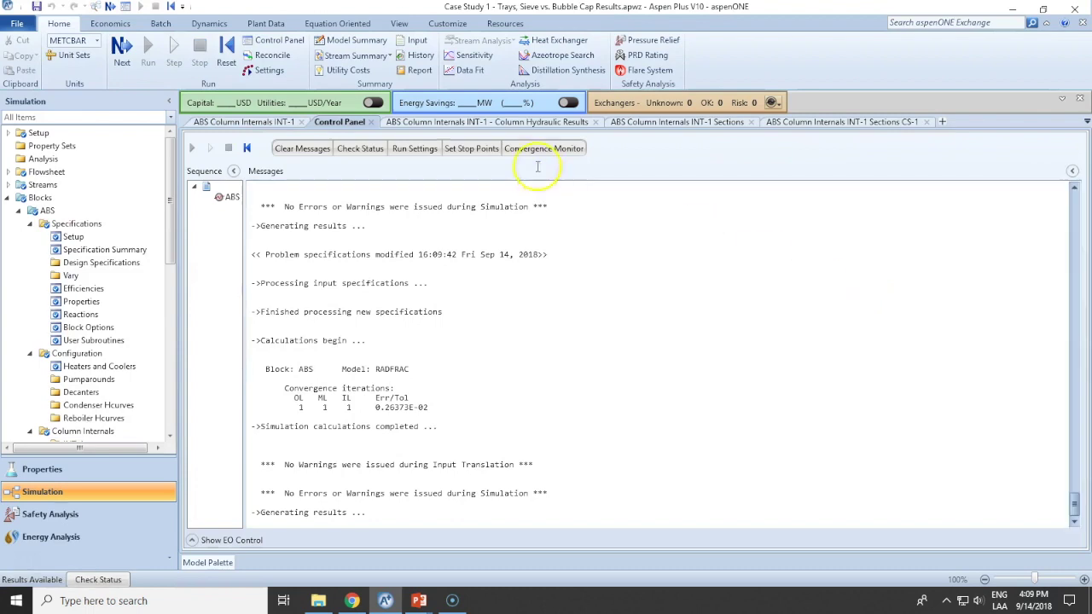
- Check the diameter of section CS-1 and the total pressure drop in the INT-1 column hydraulic results
left_click(248, 122)
left_click(972, 265)
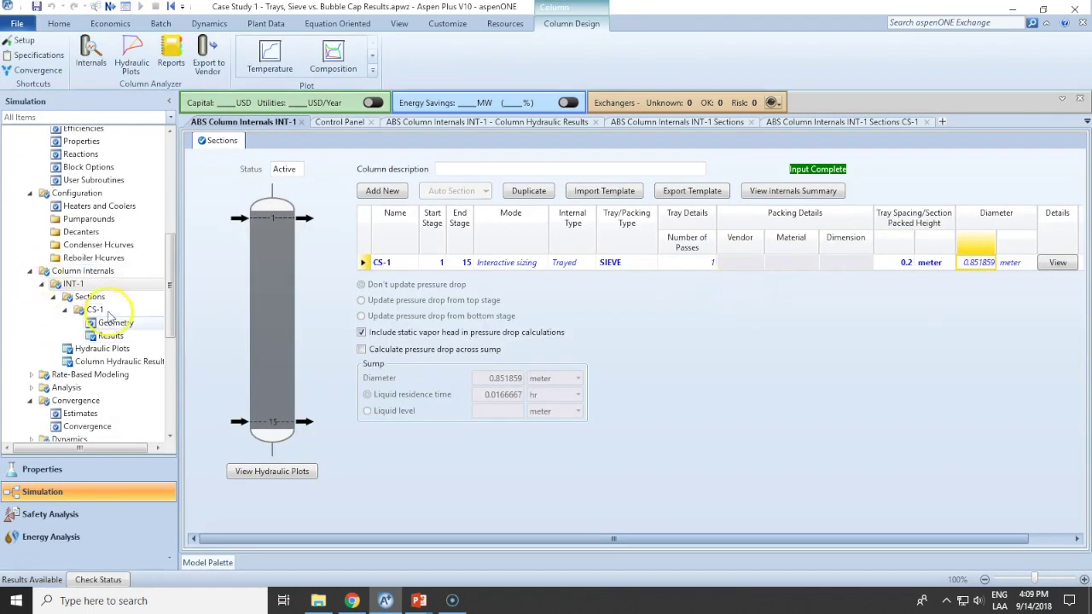
left_click(116, 361)
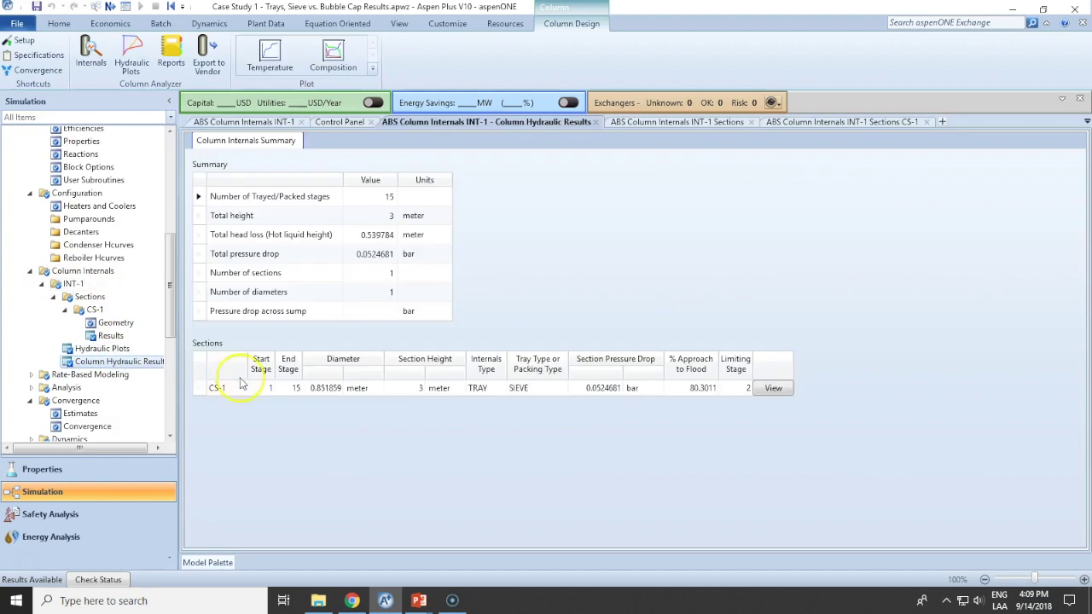
left_click(375, 254)
left_click(256, 255)
left_click(420, 256)
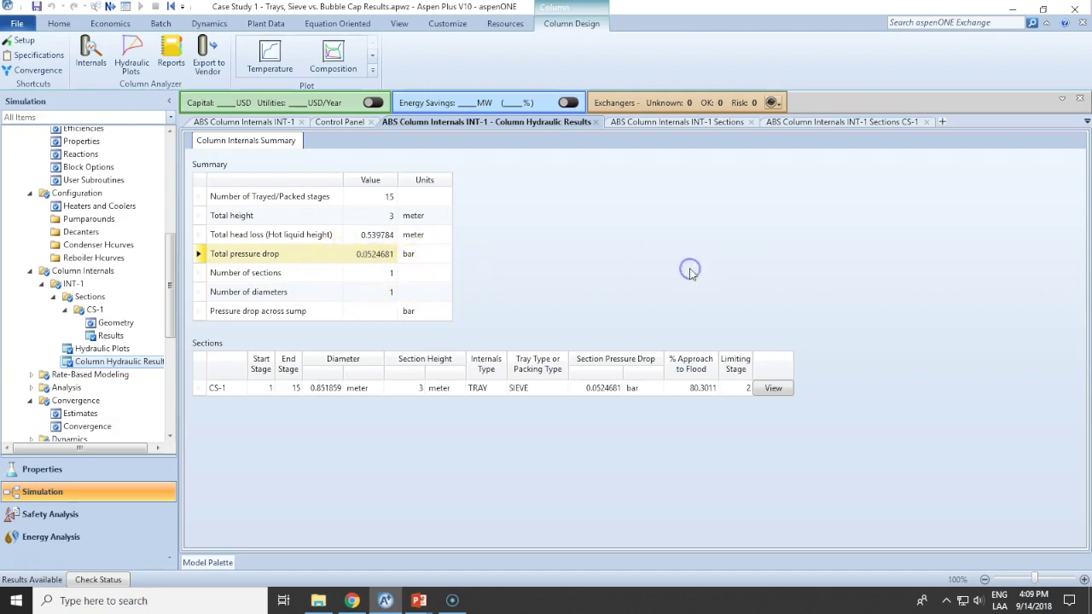
- Set the tray spacing of section CS-1 in the INT-1 internals to 0.7 meter and check the recalculated diameter
left_click(96, 309)
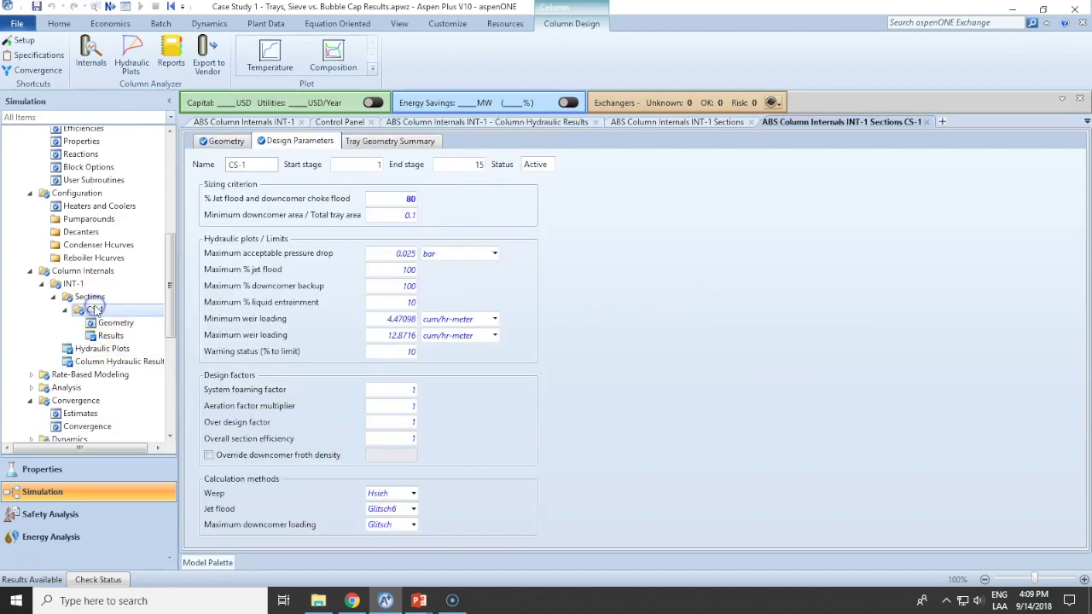
left_click(92, 298)
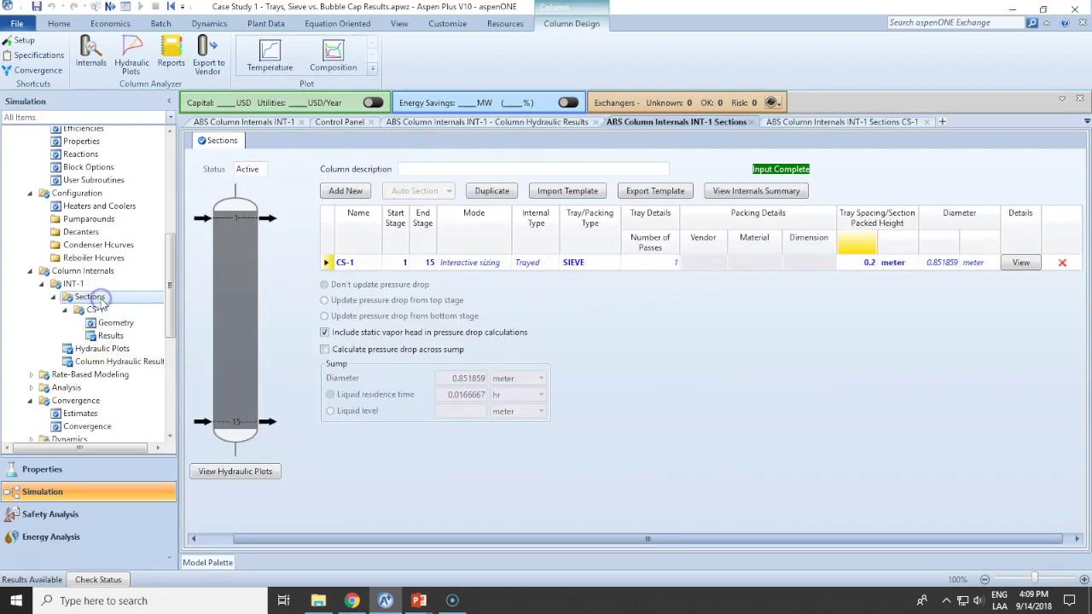
left_click(860, 265)
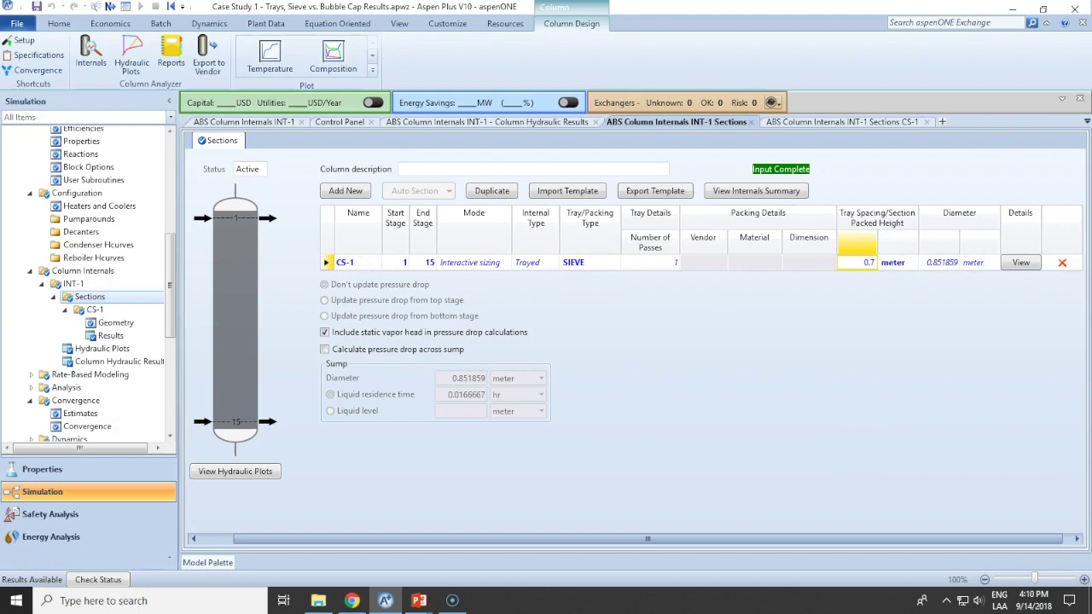
key("Return")
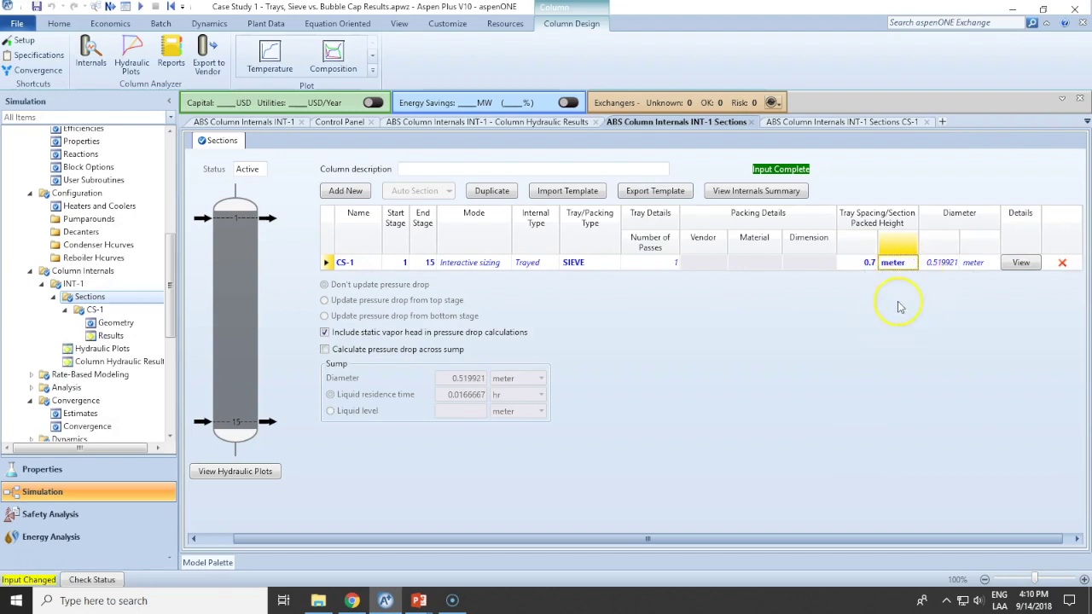
- Try tray spacings of 0.8, 0.2 and 0.5 meter for section CS-1 in turn to compare the resulting diameters
left_click(847, 266)
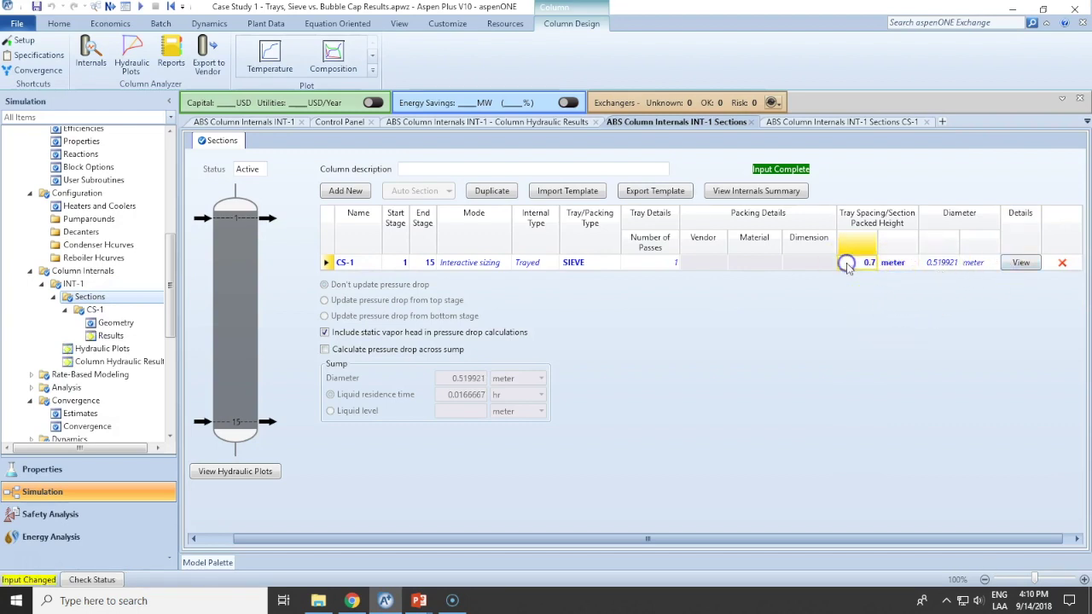
type("0.8")
key("Return")
left_click(842, 262)
type("0.2")
left_click(875, 263)
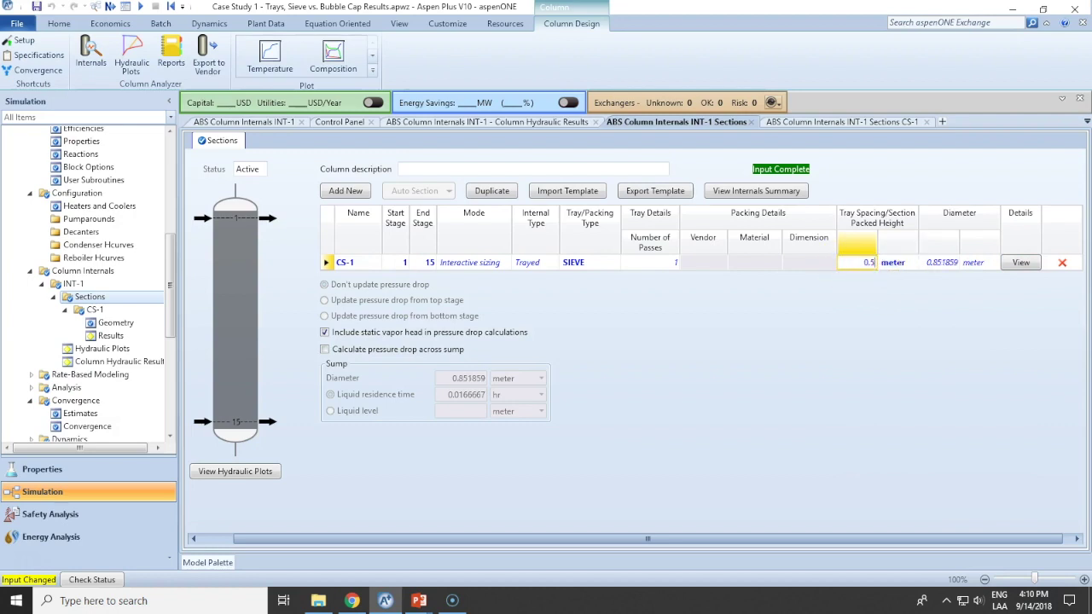
key("Return")
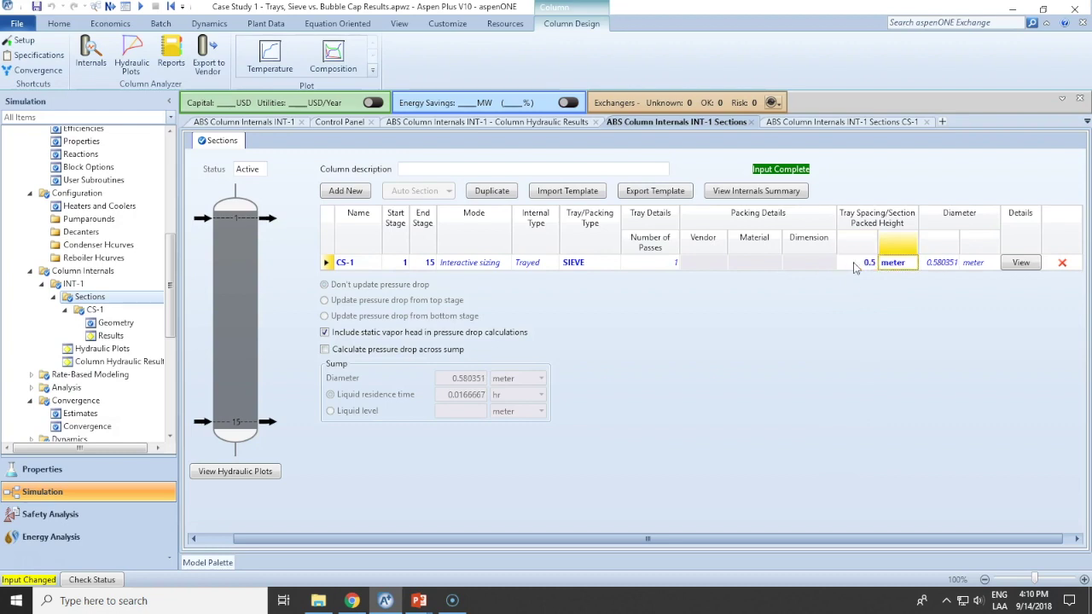
- Set the tray spacing of section CS-1 to 0.7 meter, check its diameter and run the simulation
left_click(849, 262)
type("0.")
key("Return")
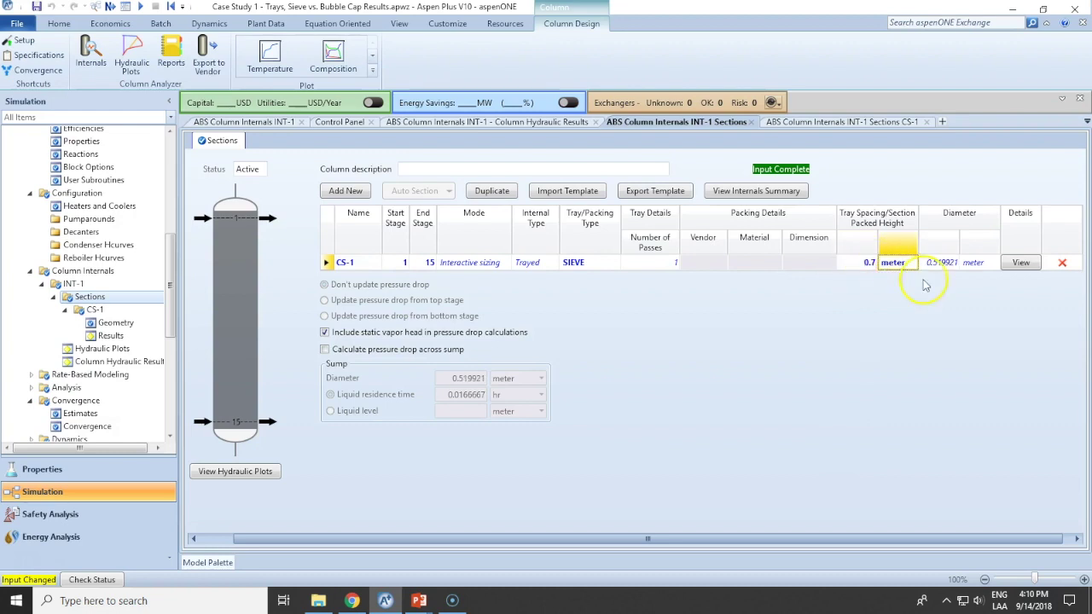
left_click(937, 269)
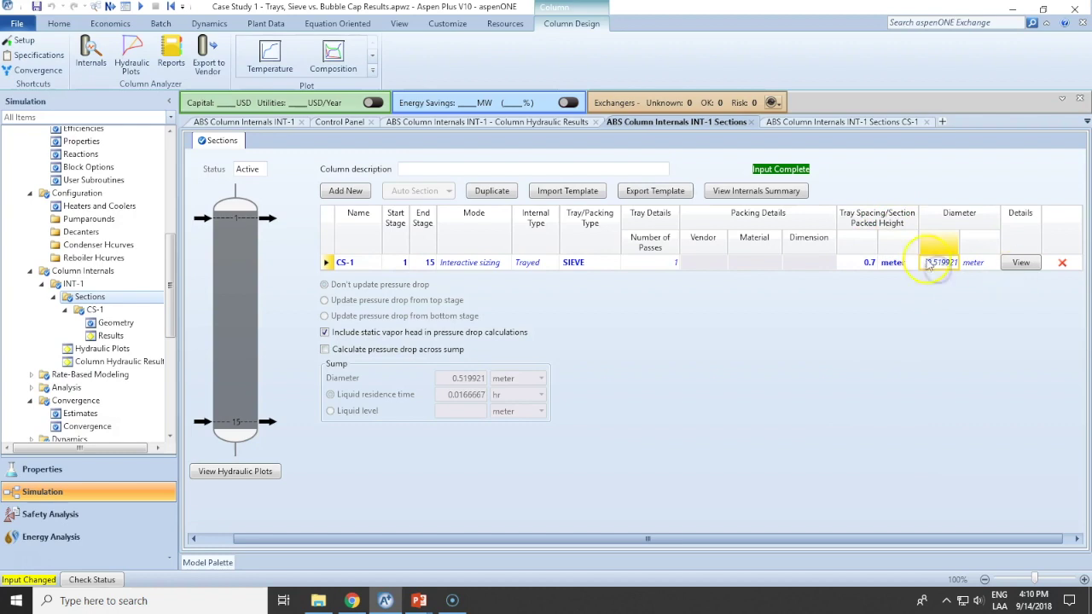
left_click(111, 8)
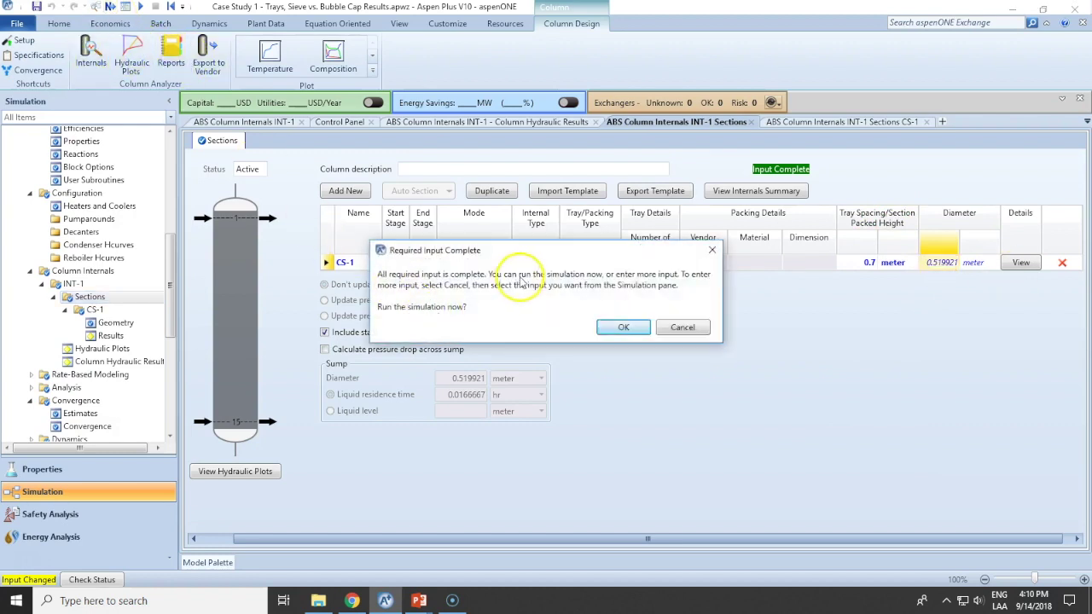
left_click(614, 325)
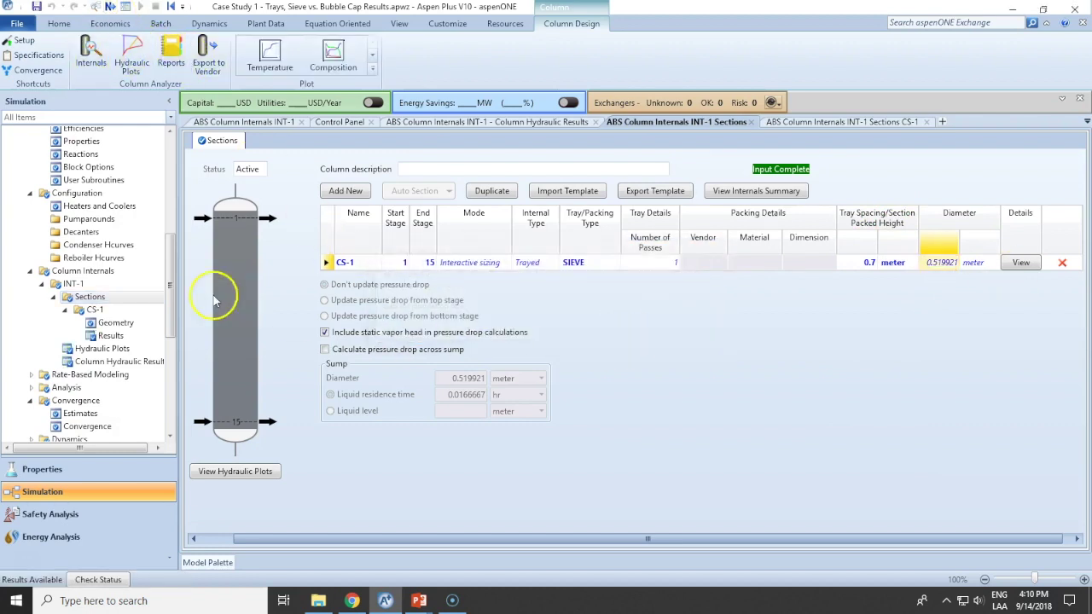
- Check the total pressure drop in the INT-1 column hydraulic results for the 0.7 meter tray spacing
left_click(110, 361)
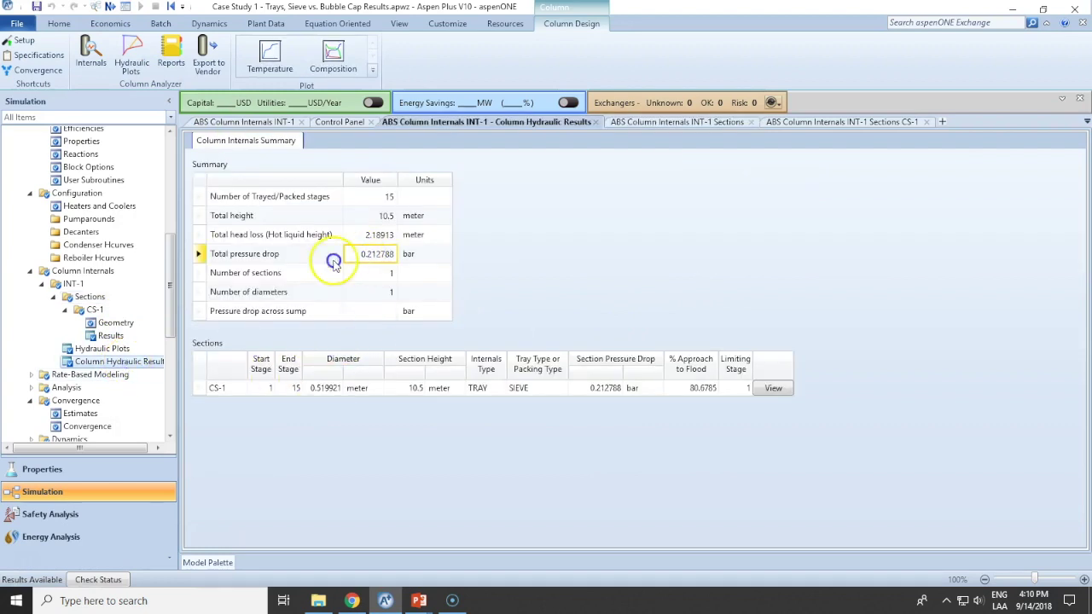
left_click(422, 253)
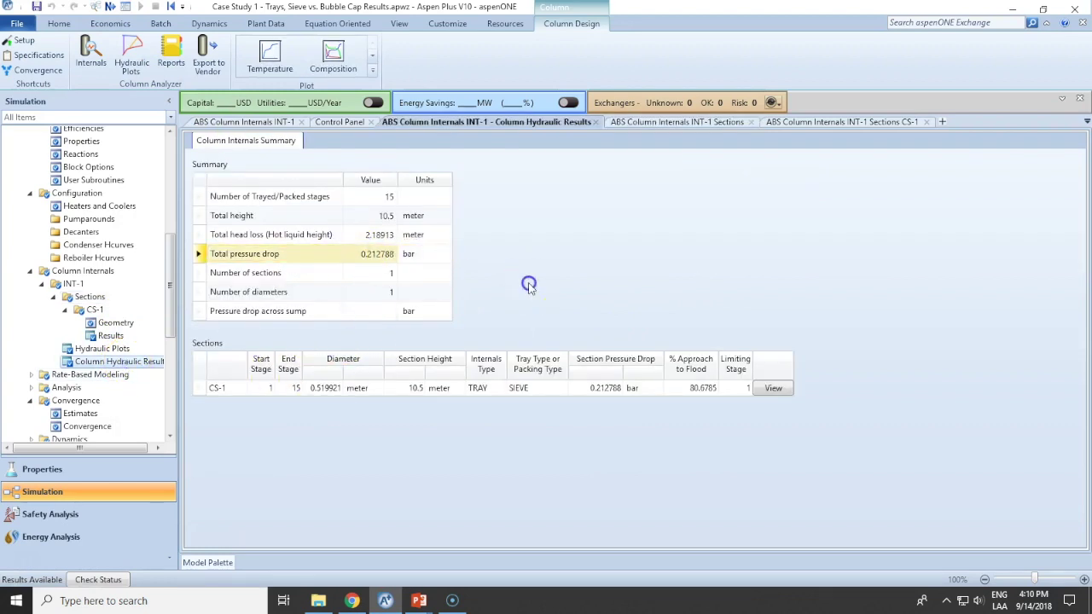
left_click(418, 256)
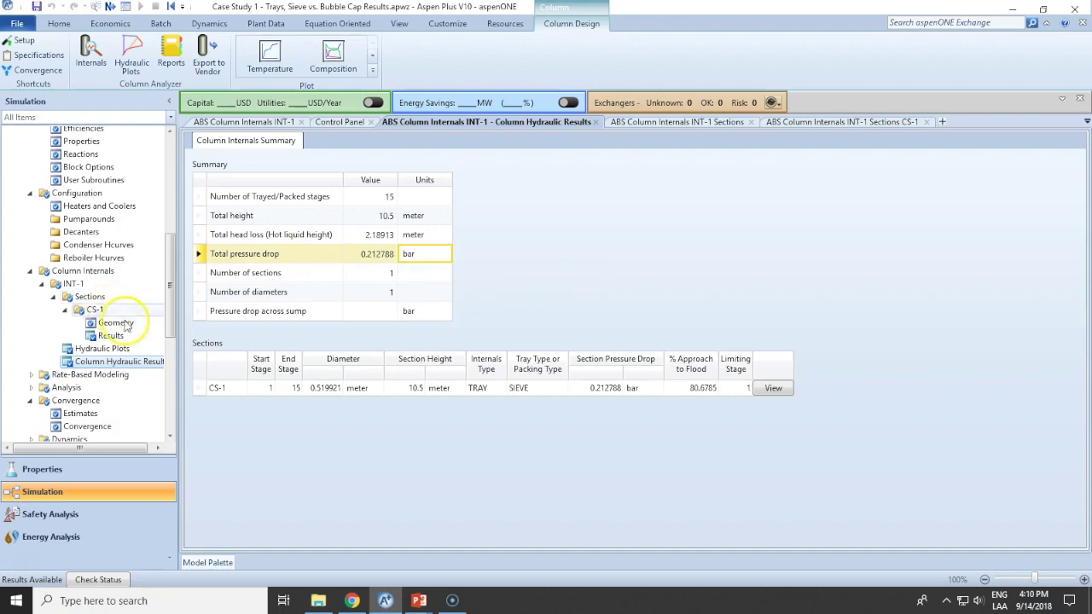
- Try a tray spacing of 1 meter for section CS-1 to see its effect on the diameter
left_click(91, 297)
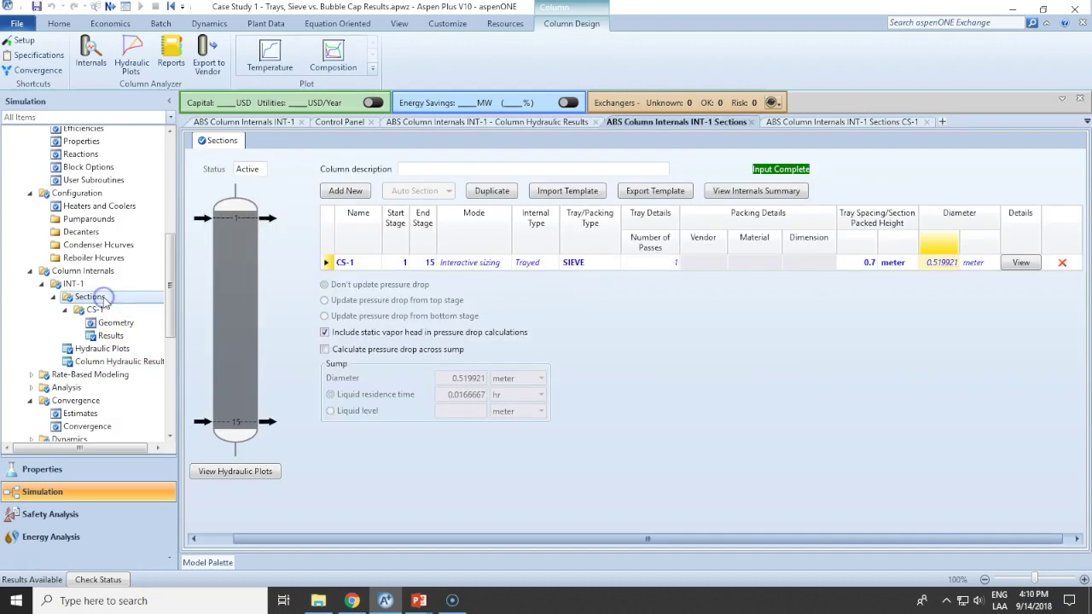
left_click(863, 263)
key("Return")
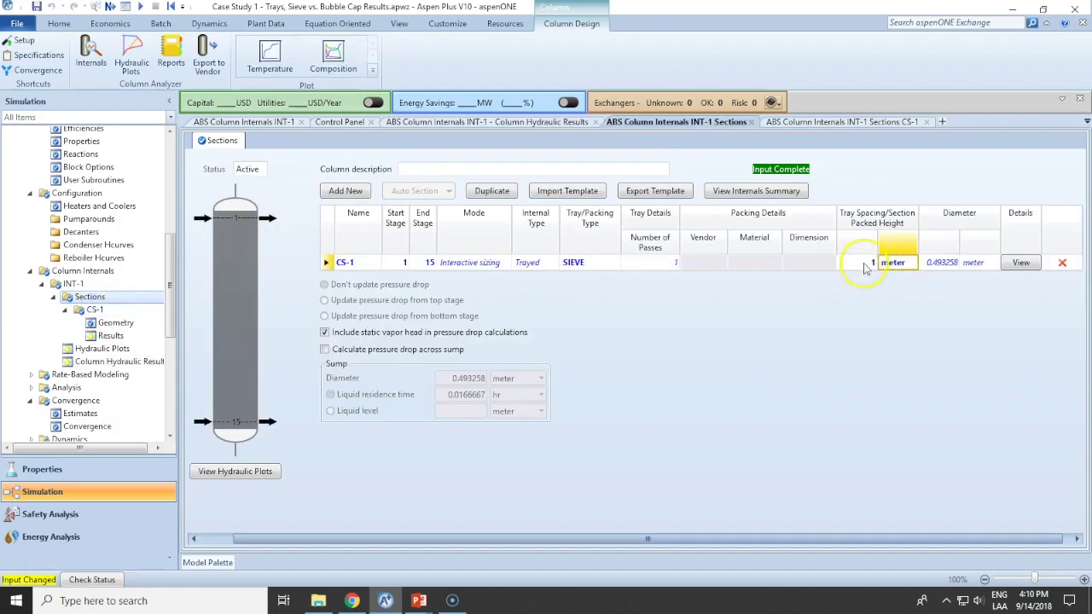
- Set the tray spacing of section CS-1 to 0.5 meter and run the simulation
type("0.")
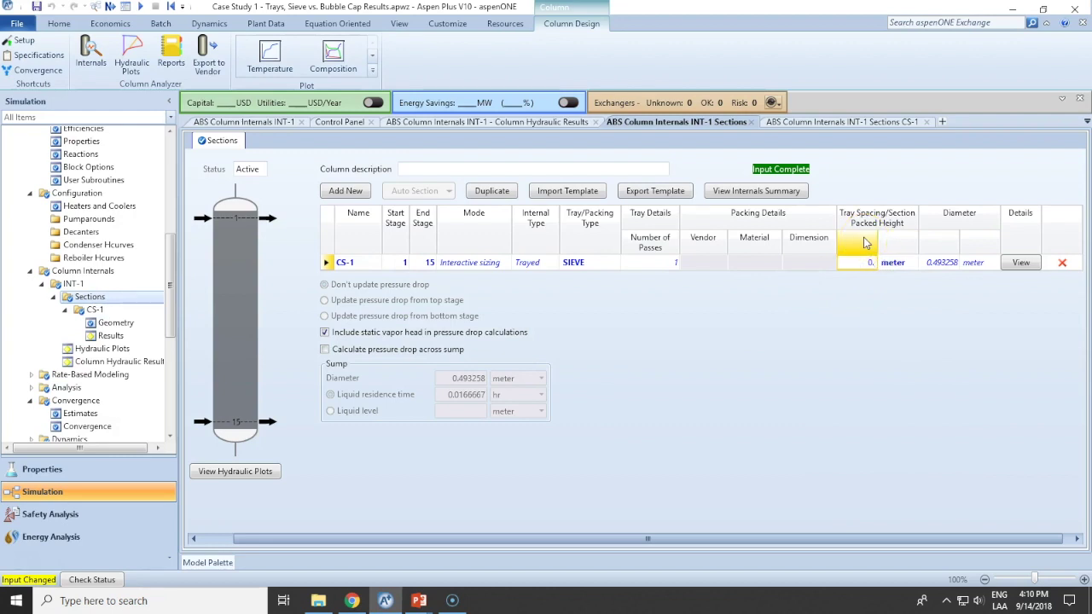
type("5")
key("Return")
left_click(867, 259)
left_click(110, 6)
left_click(623, 327)
- Examine the total pressure drop, section height and percent approach to flood of CS-1 in the INT-1 column hydraulic results
left_click(136, 361)
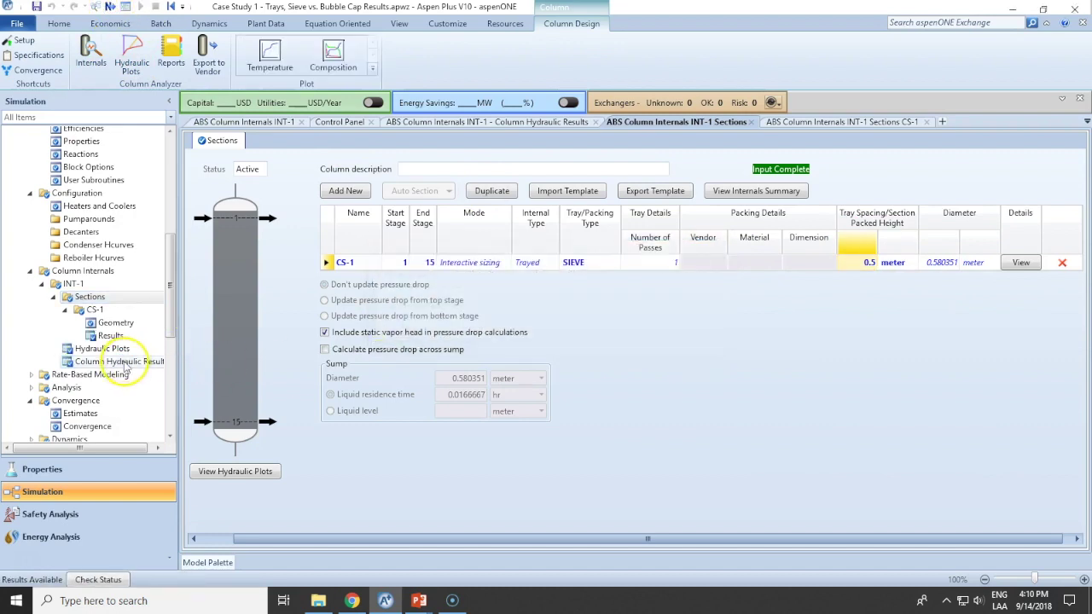
left_click(371, 258)
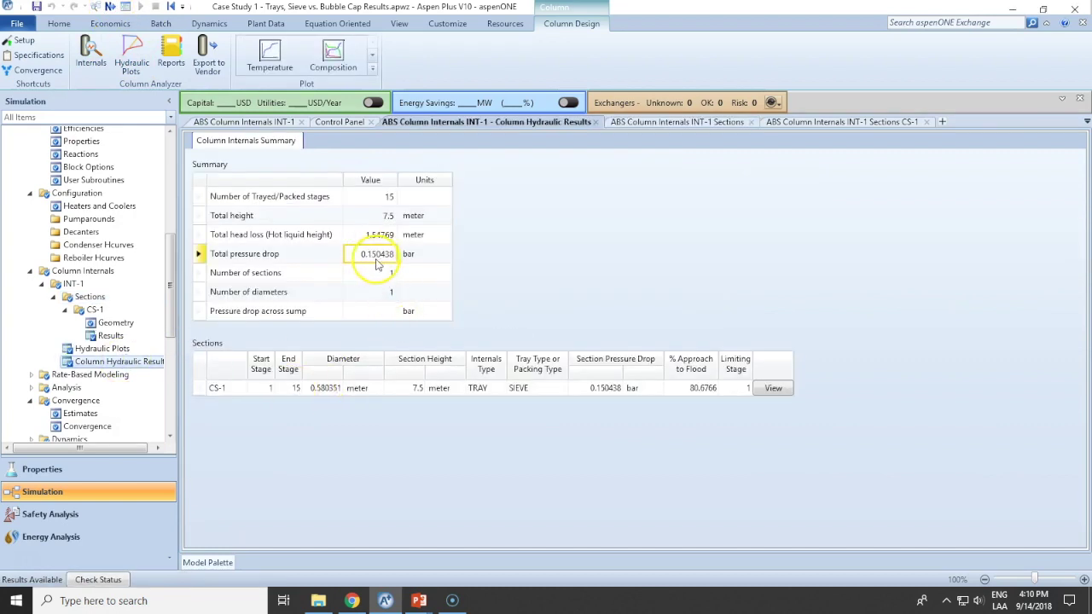
left_click(418, 261)
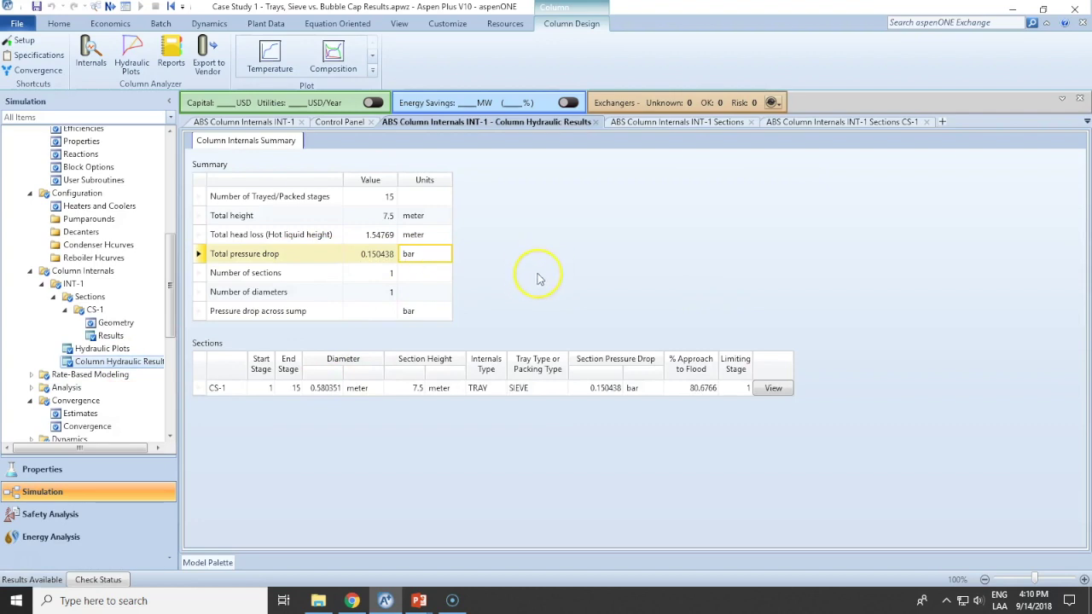
left_click(408, 389)
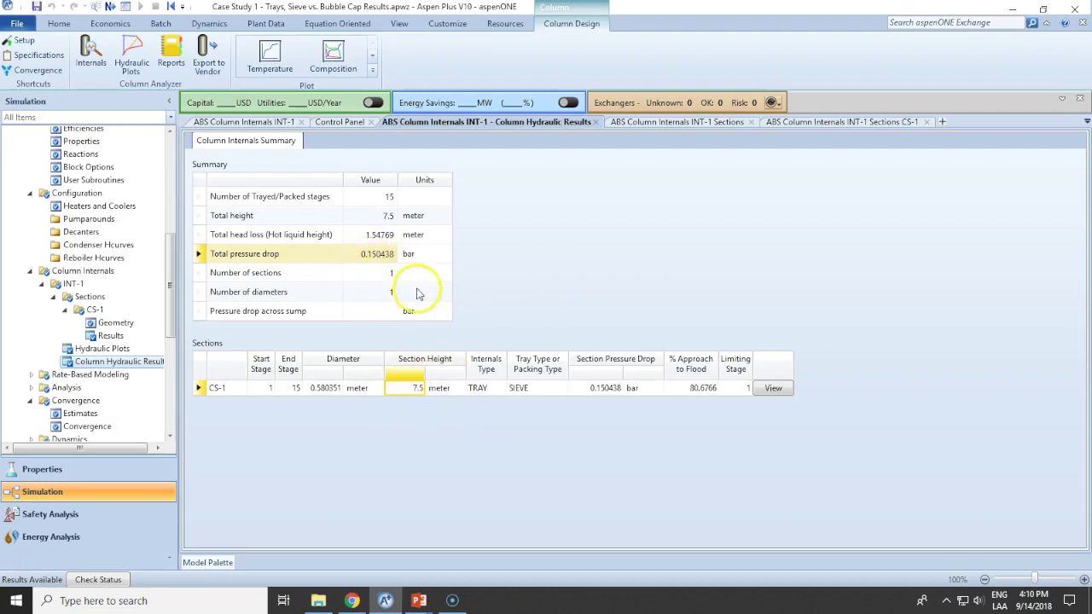
left_click(699, 389)
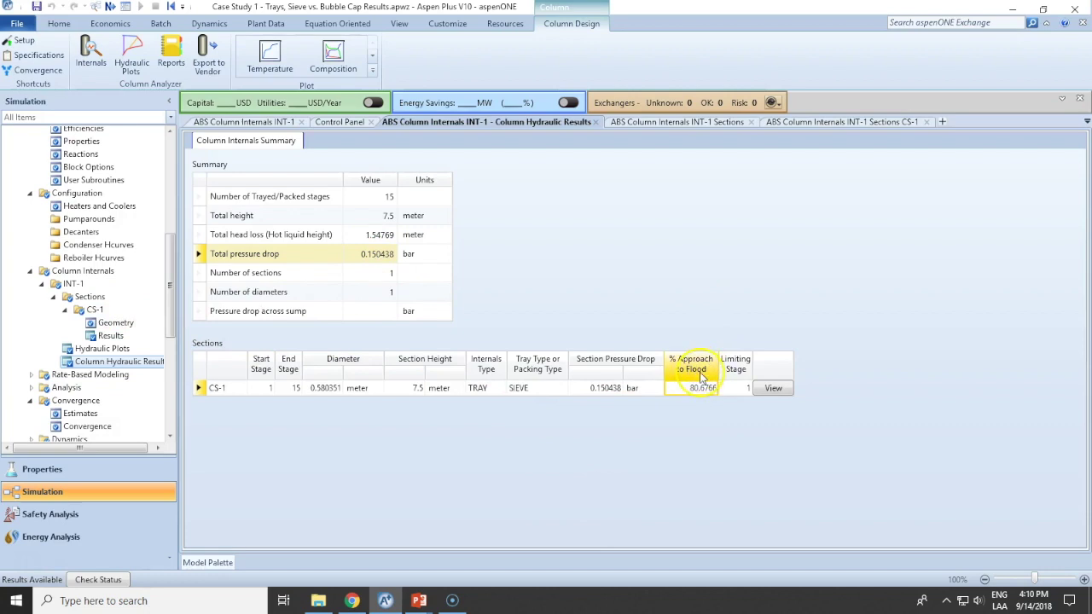